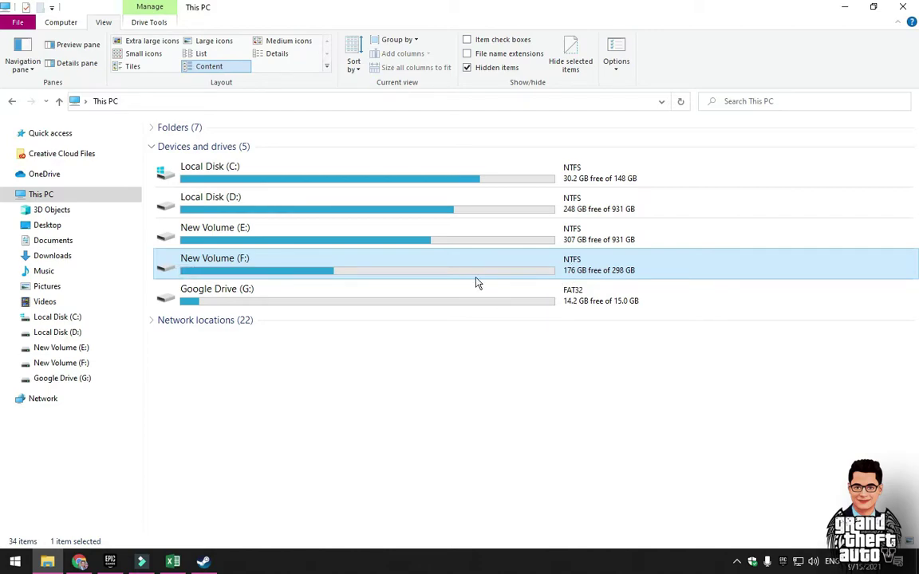
- Open the Grand Theft Auto V folder inside the Game folder on New Volume (F:)
{"action": "double_click", "coordinate": [348, 270]}
{"action": "double_click", "coordinate": [188, 156]}
{"action": "double_click", "coordinate": [203, 142]}
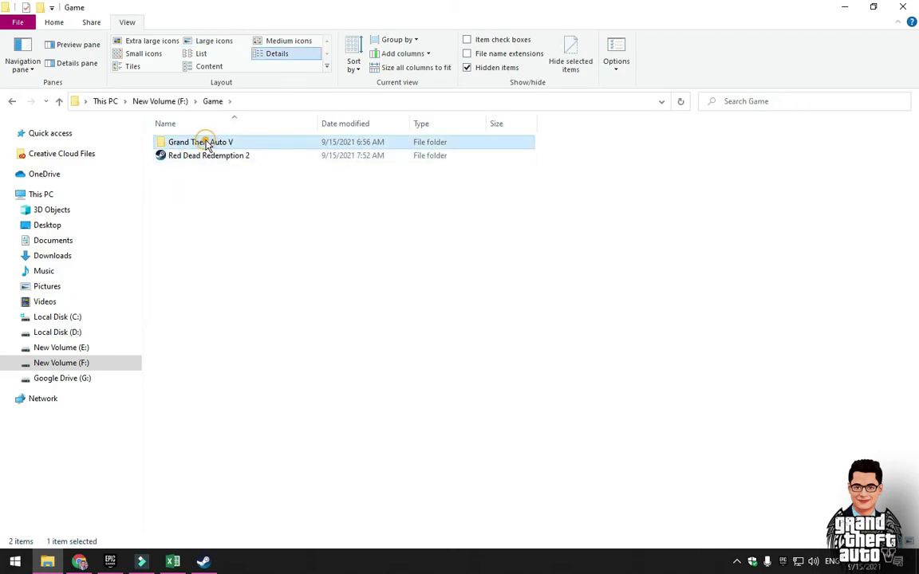
- Reverse the type grouping of the game files, remove the grouping entirely and refresh the folder
{"action": "right_click", "coordinate": [591, 300]}
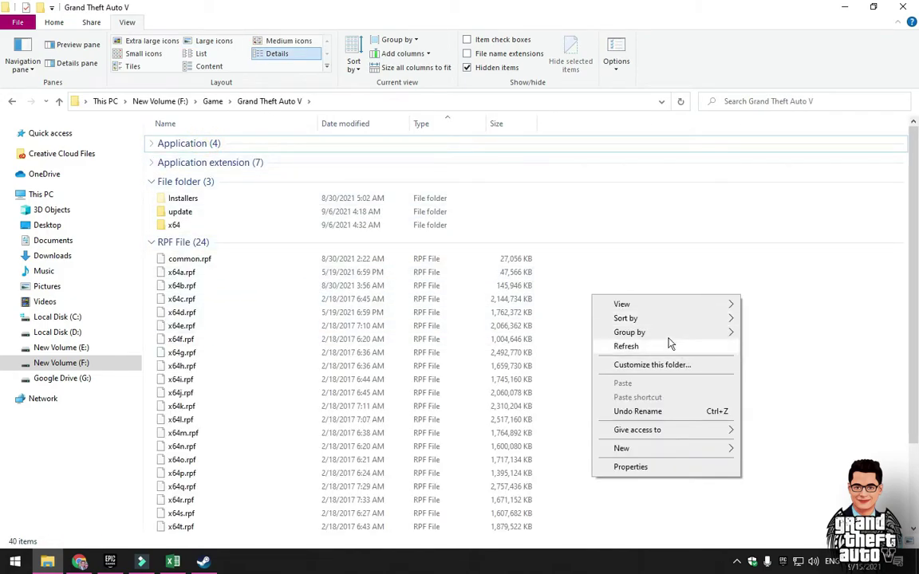
{"action": "mouse_move", "coordinate": [658, 334]}
{"action": "left_click", "coordinate": [766, 361]}
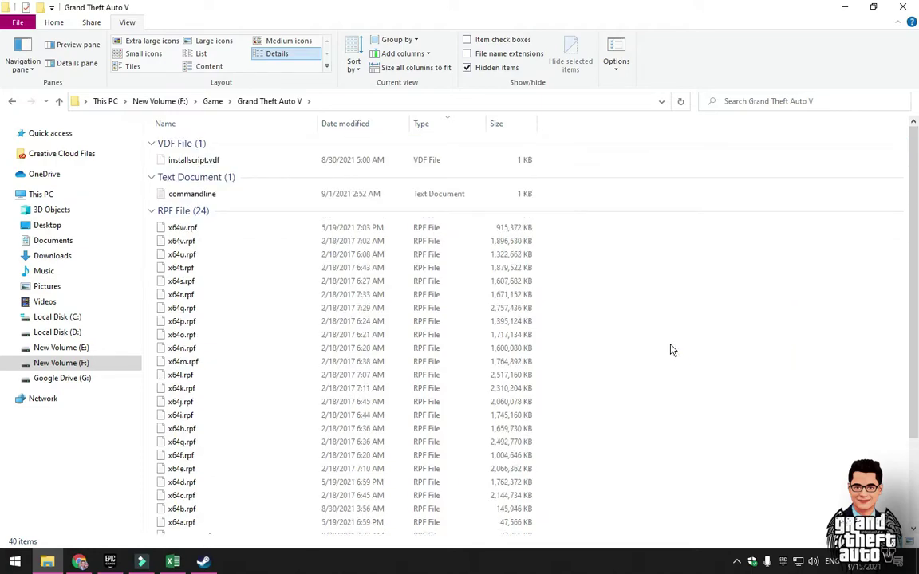
{"action": "right_click", "coordinate": [621, 288]}
{"action": "mouse_move", "coordinate": [714, 320]}
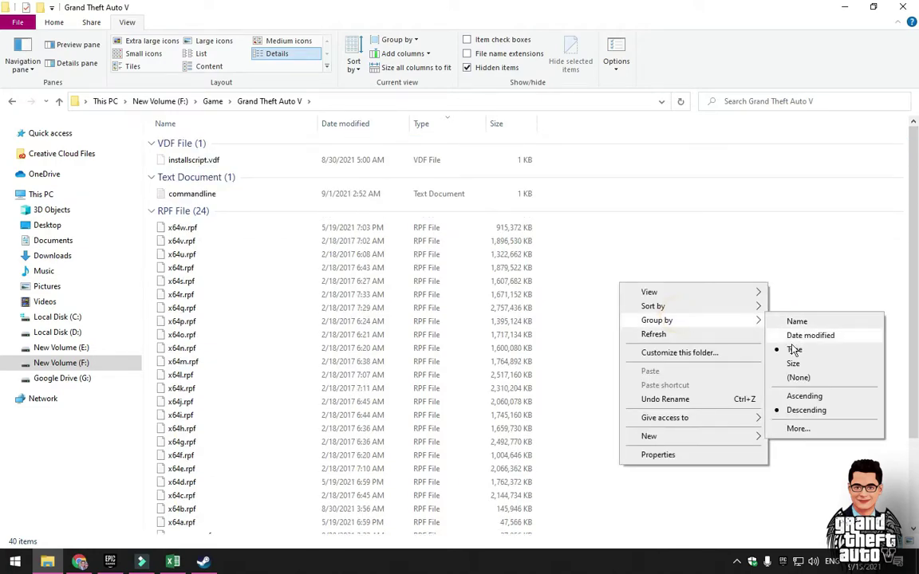
{"action": "left_click", "coordinate": [793, 378]}
{"action": "scroll", "coordinate": [343, 351], "scroll_direction": "down", "scroll_amount": 3}
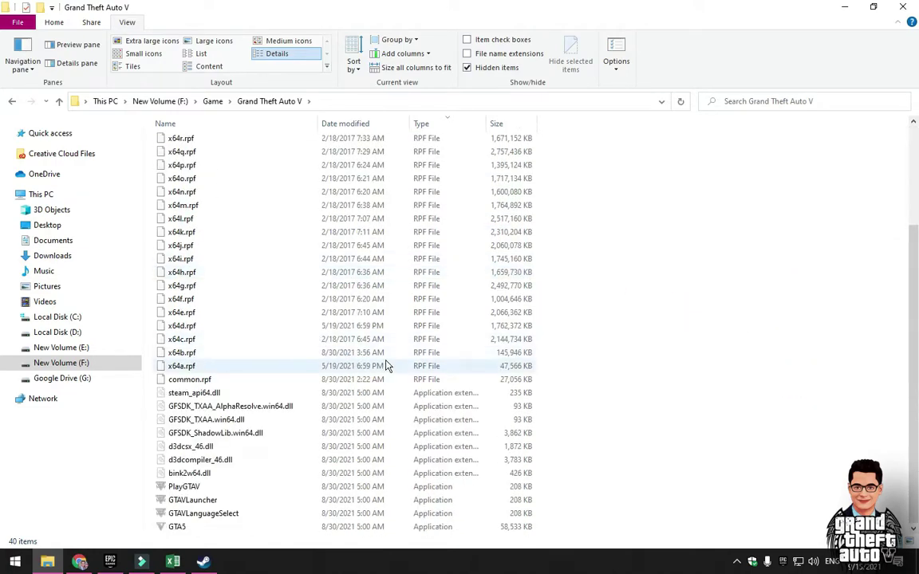
{"action": "right_click", "coordinate": [687, 287]}
{"action": "mouse_move", "coordinate": [721, 308]}
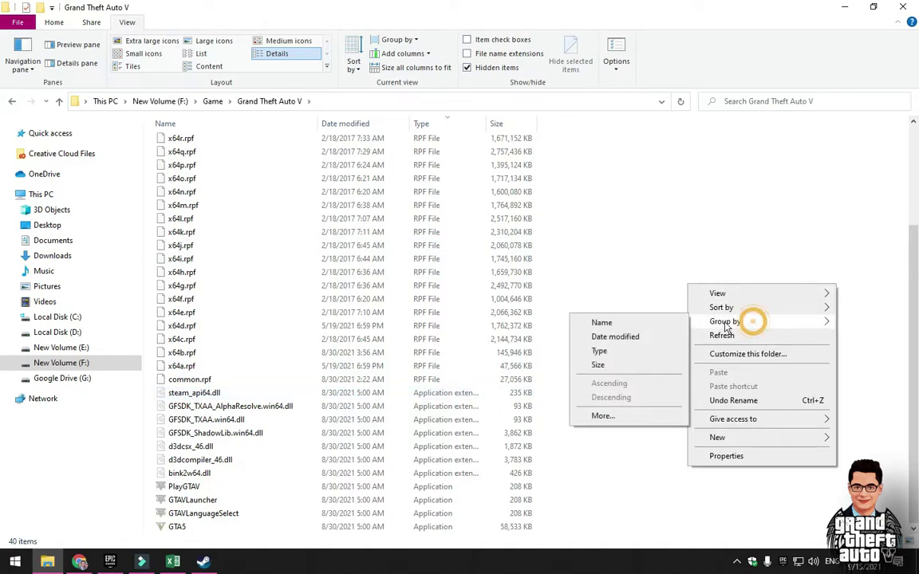
{"action": "left_click", "coordinate": [723, 336]}
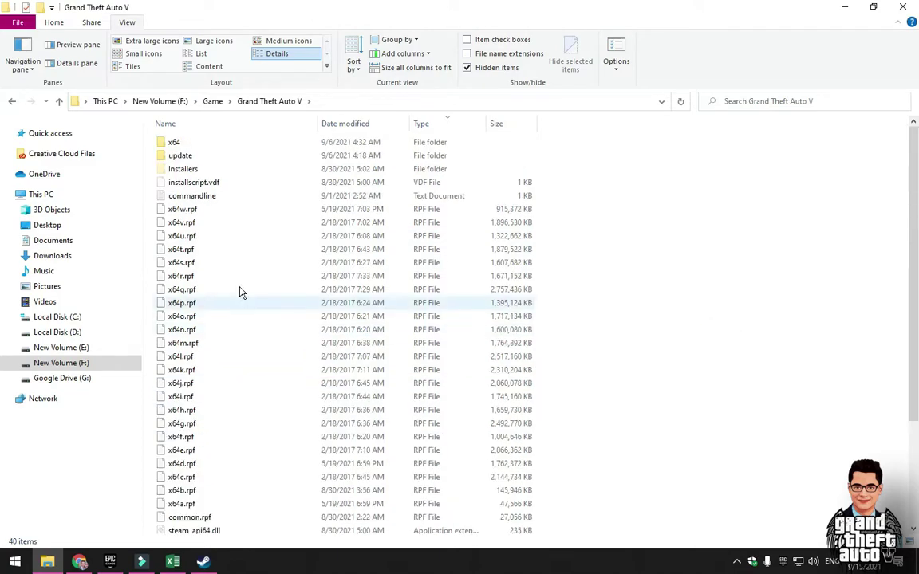
- Examine the application files, the DLL files and common.rpf at the end of the game file list
{"action": "scroll", "coordinate": [250, 313], "scroll_direction": "down", "scroll_amount": 4}
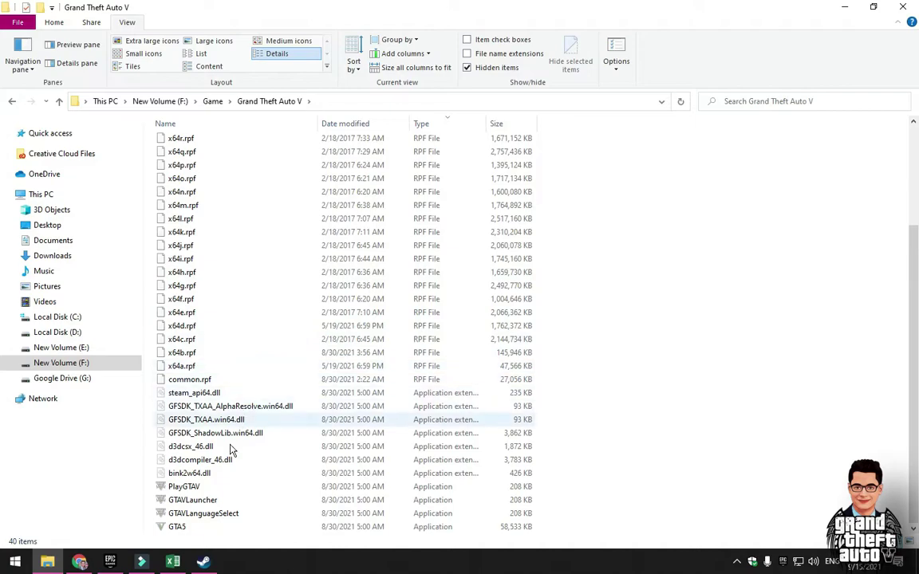
{"action": "left_click", "coordinate": [181, 513]}
{"action": "left_click", "coordinate": [181, 500]}
{"action": "left_click", "coordinate": [181, 487]}
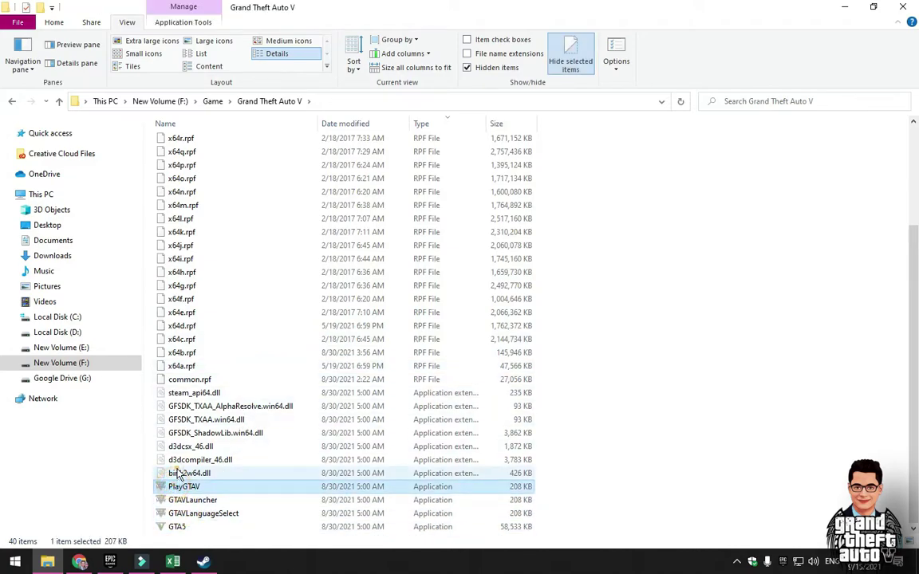
{"action": "left_click", "coordinate": [182, 473]}
{"action": "left_click", "coordinate": [180, 447]}
{"action": "left_click", "coordinate": [185, 433]}
{"action": "left_click", "coordinate": [187, 419]}
{"action": "left_click", "coordinate": [188, 406]}
{"action": "left_click", "coordinate": [189, 393]}
{"action": "left_click", "coordinate": [189, 381]}
{"action": "left_click", "coordinate": [190, 393]}
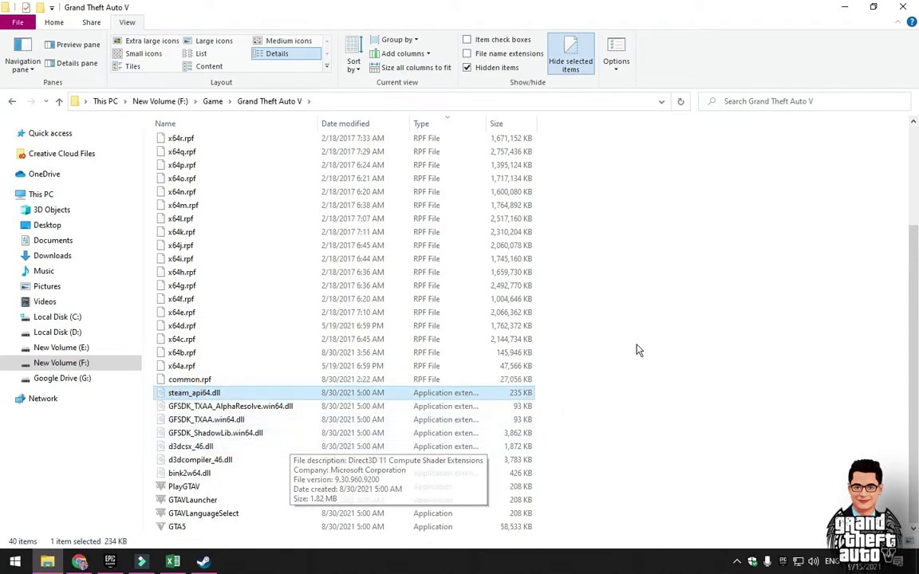
- Group the game files by type and order the groups ascending, starting with the applications
{"action": "right_click", "coordinate": [677, 245]}
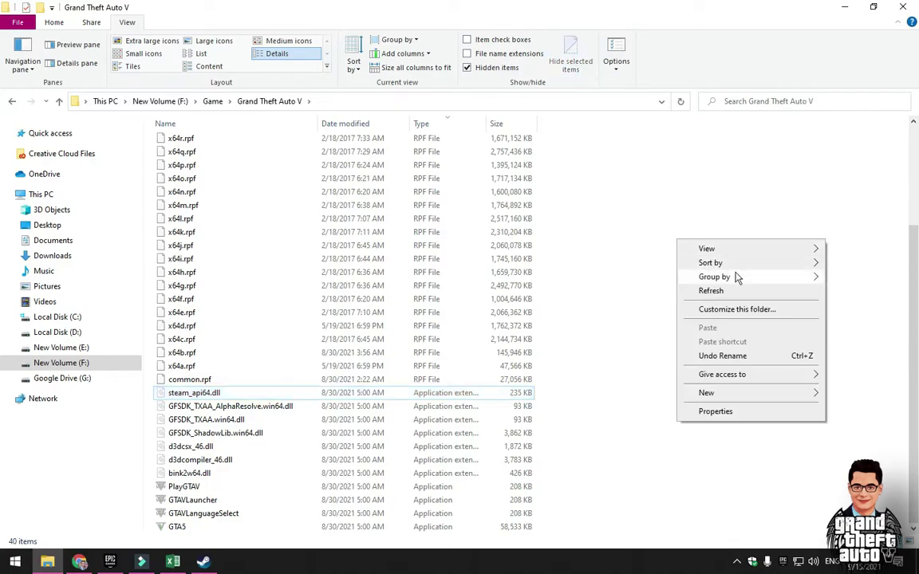
{"action": "mouse_move", "coordinate": [738, 276]}
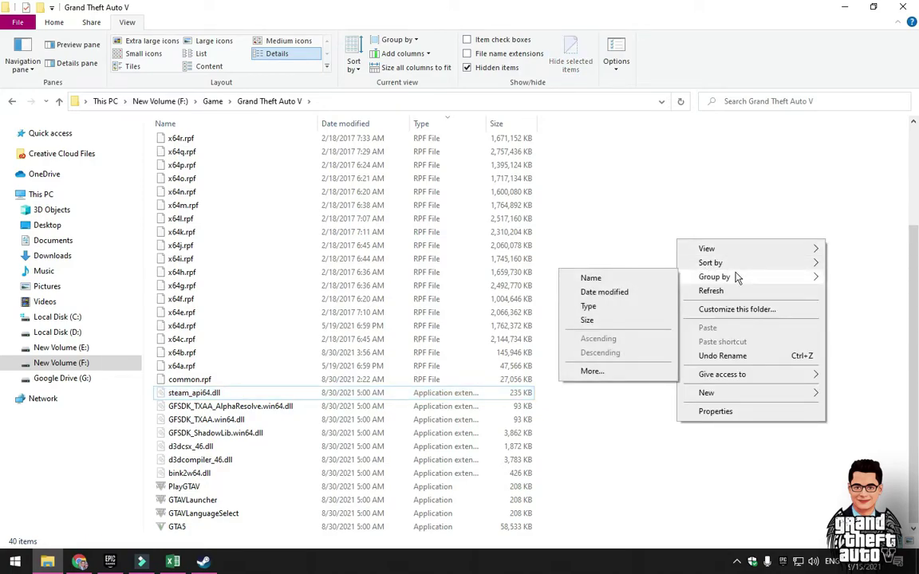
{"action": "left_click", "coordinate": [588, 307]}
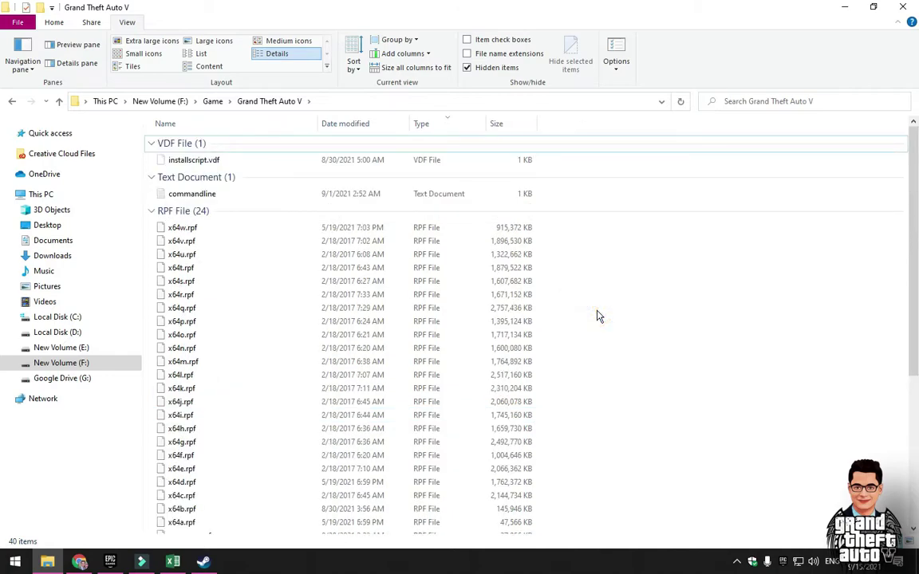
{"action": "left_click", "coordinate": [201, 124]}
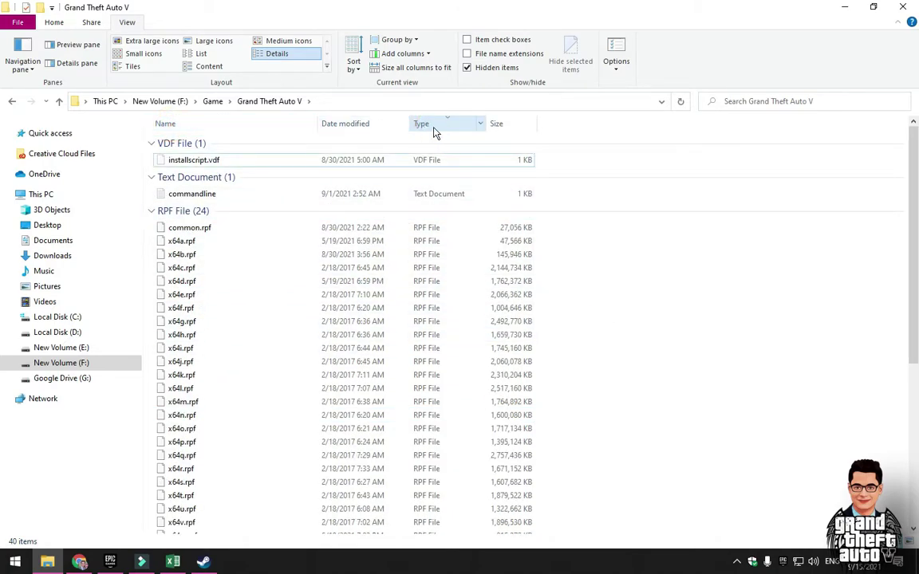
{"action": "left_click", "coordinate": [436, 127]}
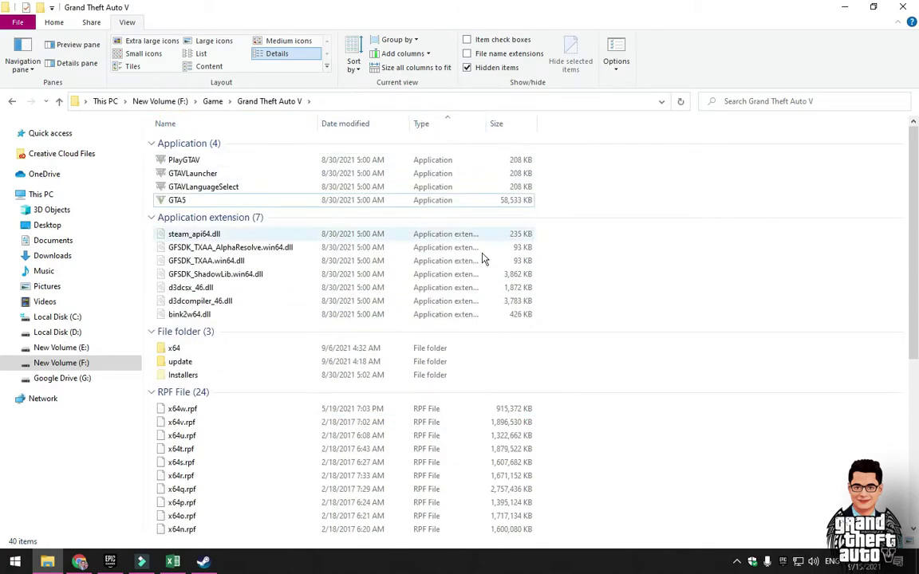
- Collapse the Application and Application extension groups in the file list
{"action": "left_click", "coordinate": [181, 161]}
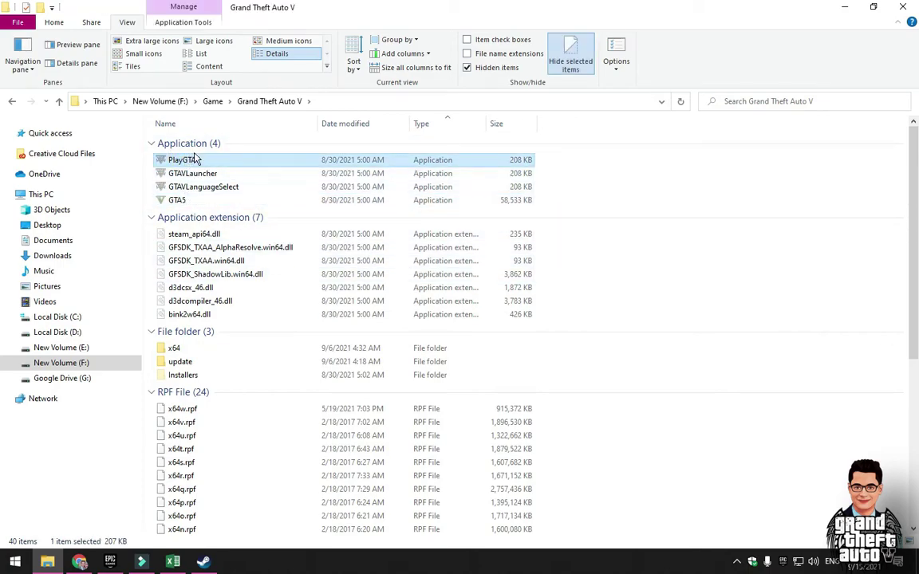
{"action": "left_click", "coordinate": [151, 144]}
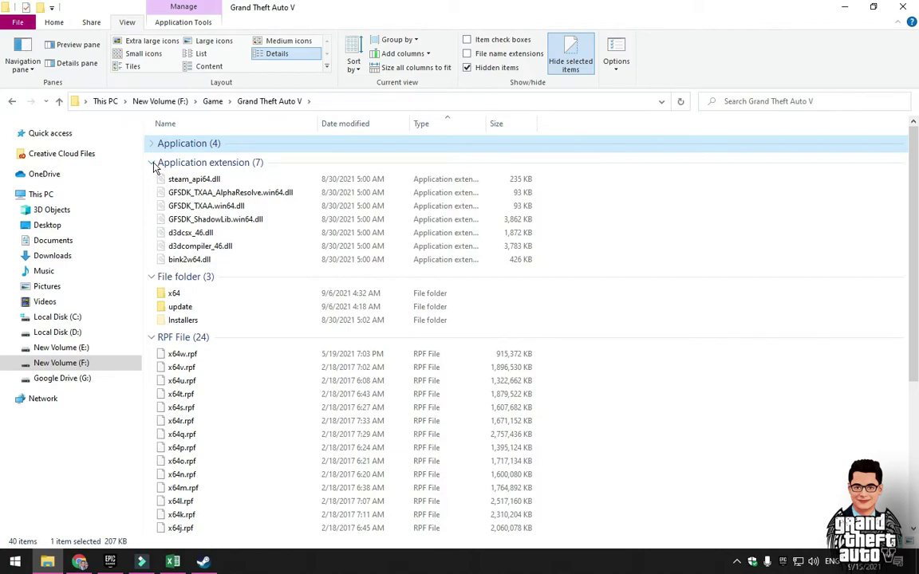
{"action": "left_click", "coordinate": [153, 163]}
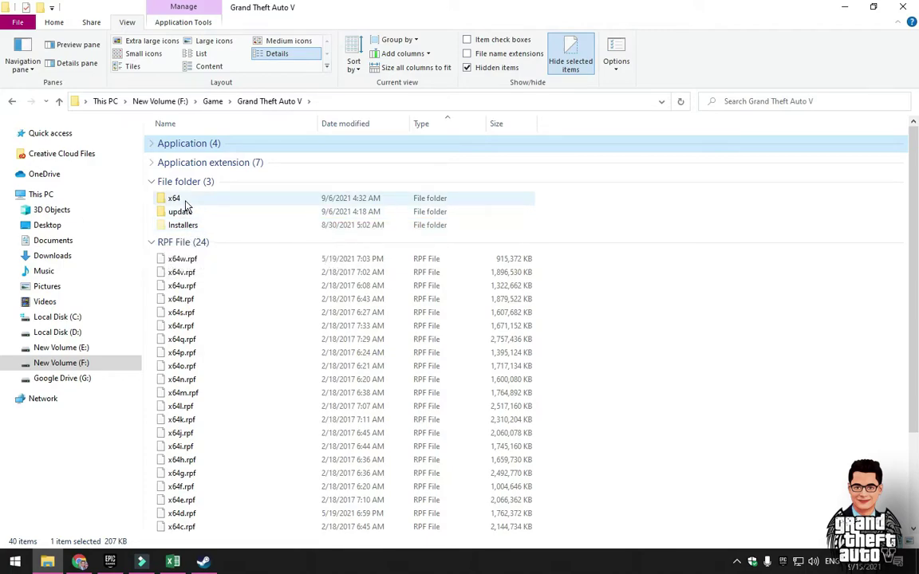
- Select the x64 and update folders together with all the RPF files, leaving out the Installers folder
{"action": "left_click", "coordinate": [183, 199]}
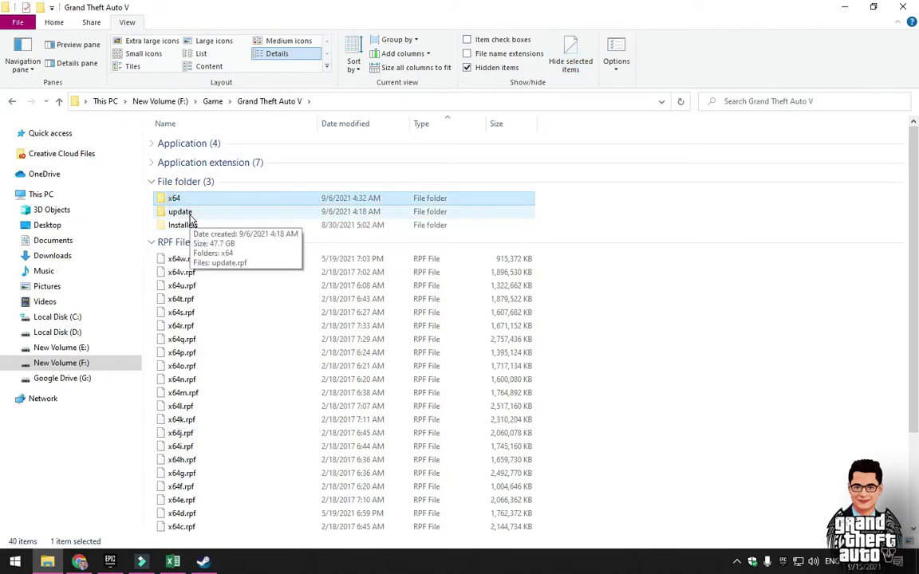
{"action": "left_click", "coordinate": [185, 213], "text": "ctrl"}
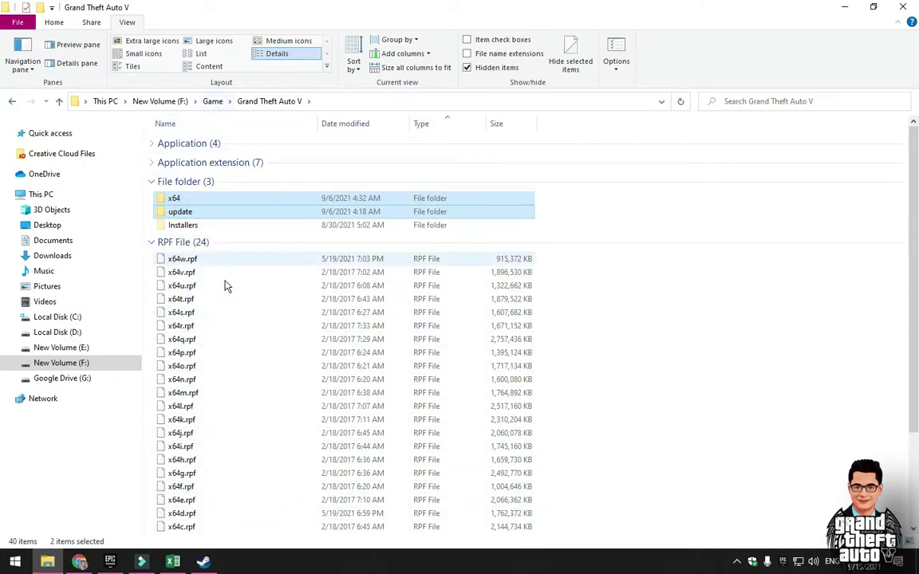
{"action": "left_click_drag", "start_coordinate": [562, 264], "coordinate": [170, 471]}
{"action": "scroll", "coordinate": [394, 369], "scroll_direction": "up", "scroll_amount": 3}
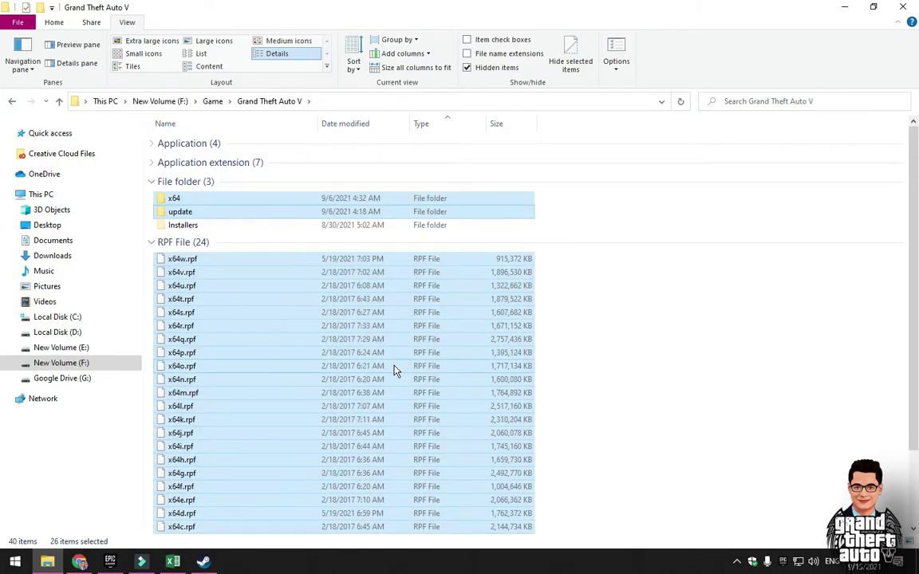
{"action": "scroll", "coordinate": [394, 369], "scroll_direction": "down", "scroll_amount": 3}
{"action": "scroll", "coordinate": [361, 328], "scroll_direction": "up", "scroll_amount": 2}
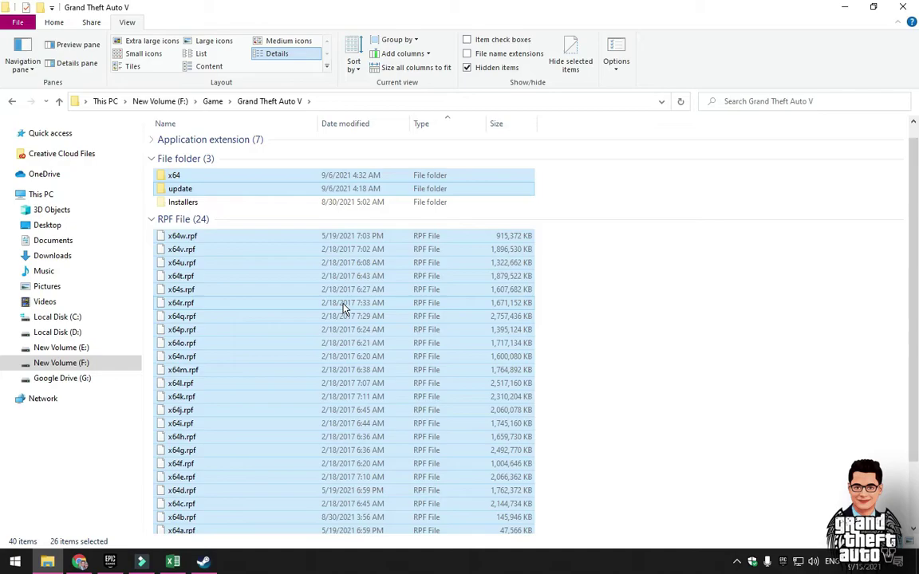
- Switch to Steam, start the Grand Theft Auto V installation and review the available install locations
{"action": "left_click", "coordinate": [202, 561]}
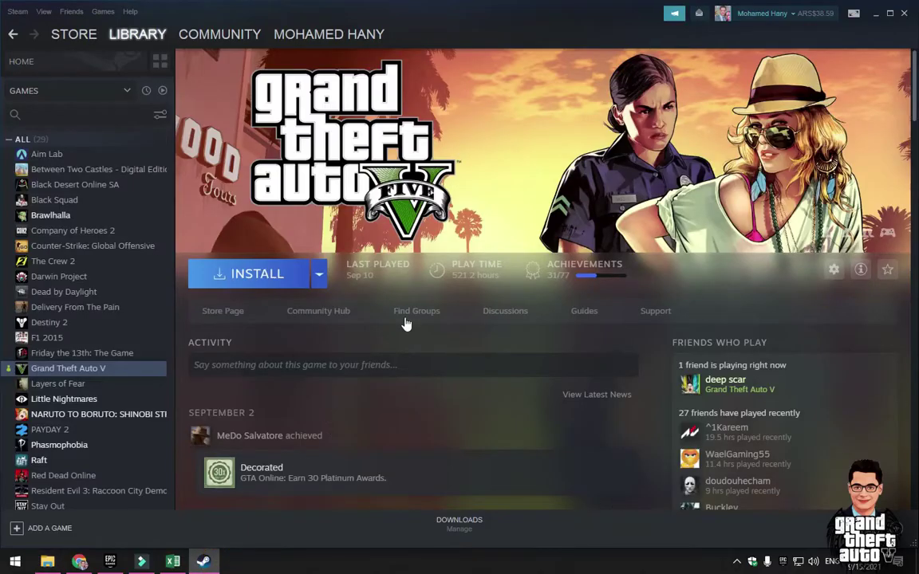
{"action": "left_click", "coordinate": [254, 275]}
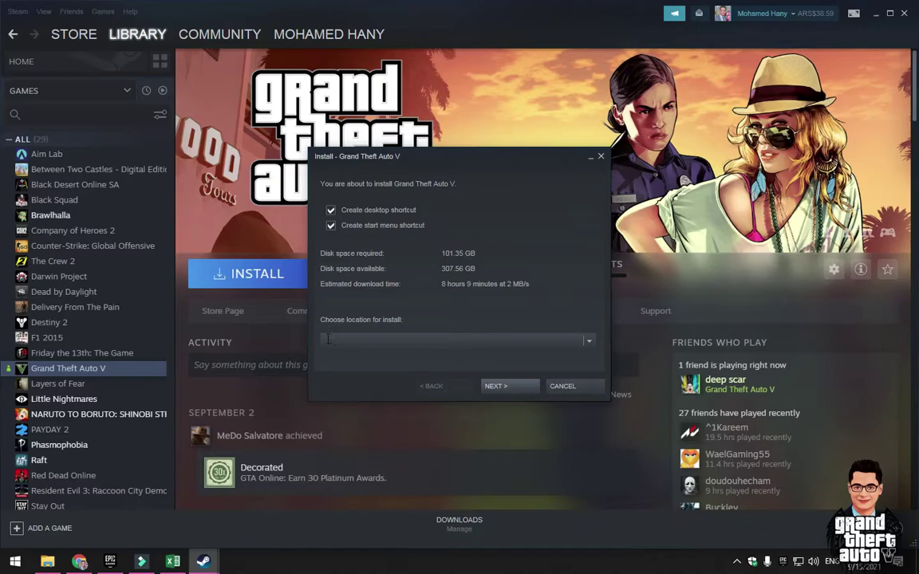
{"action": "left_click", "coordinate": [588, 340]}
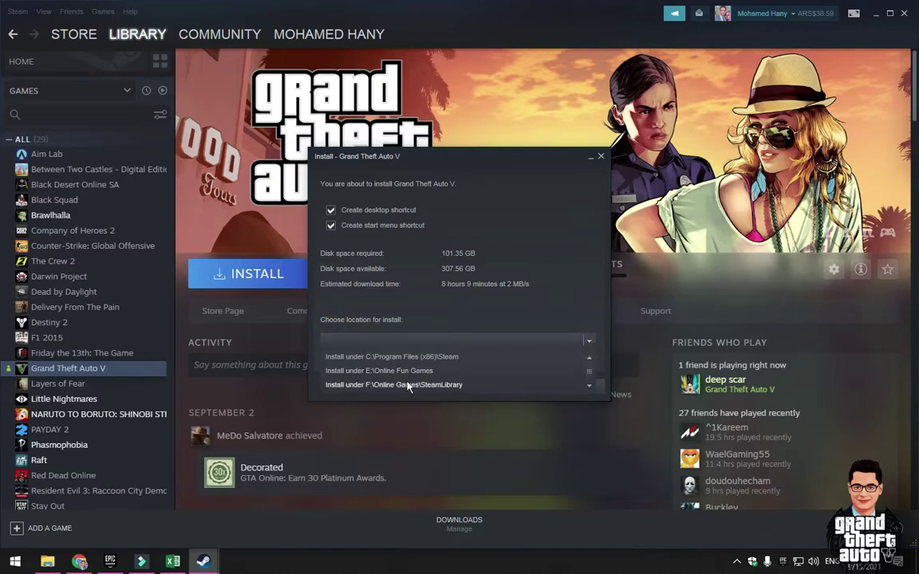
{"action": "left_click", "coordinate": [359, 385]}
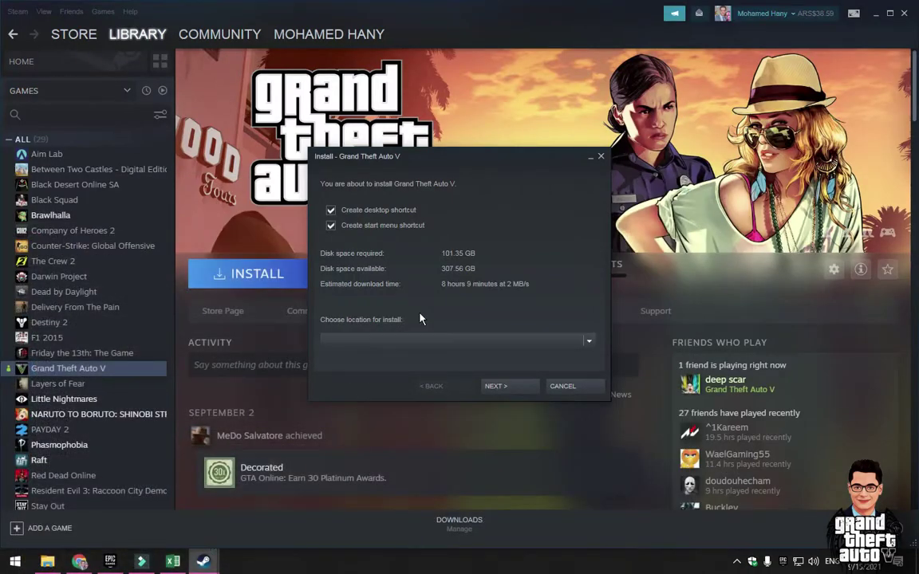
{"action": "left_click", "coordinate": [589, 341]}
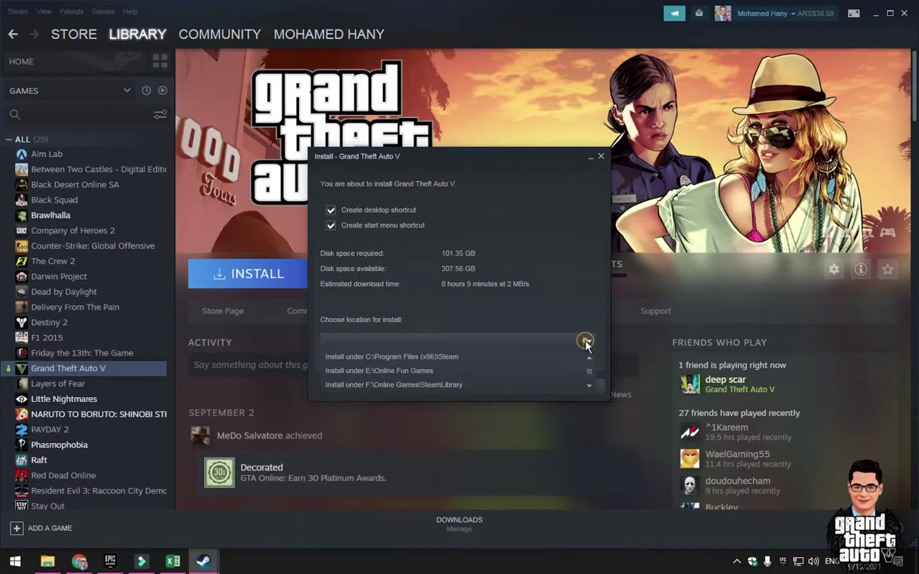
{"action": "scroll", "coordinate": [396, 383], "scroll_direction": "down", "scroll_amount": 1}
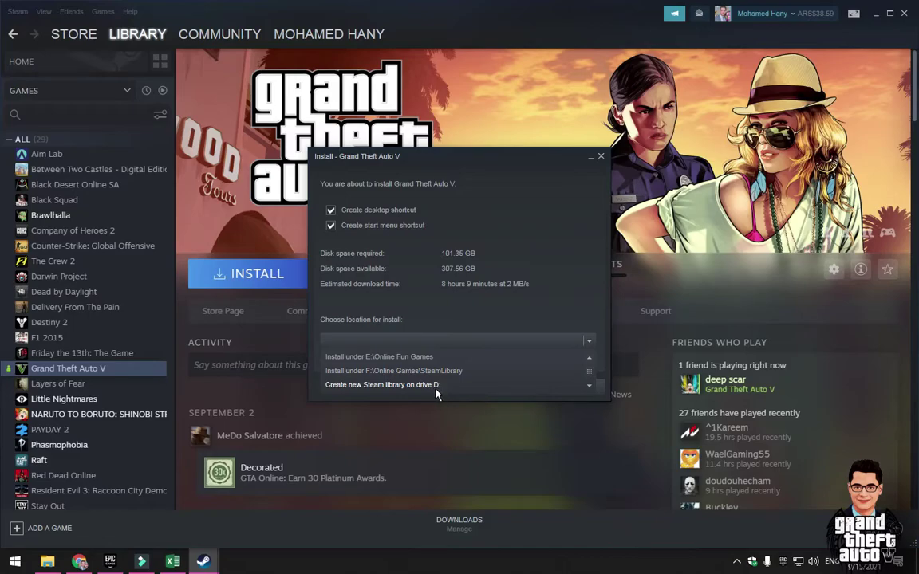
- Open the Steam library folders manager from the download settings
{"action": "left_click", "coordinate": [17, 12]}
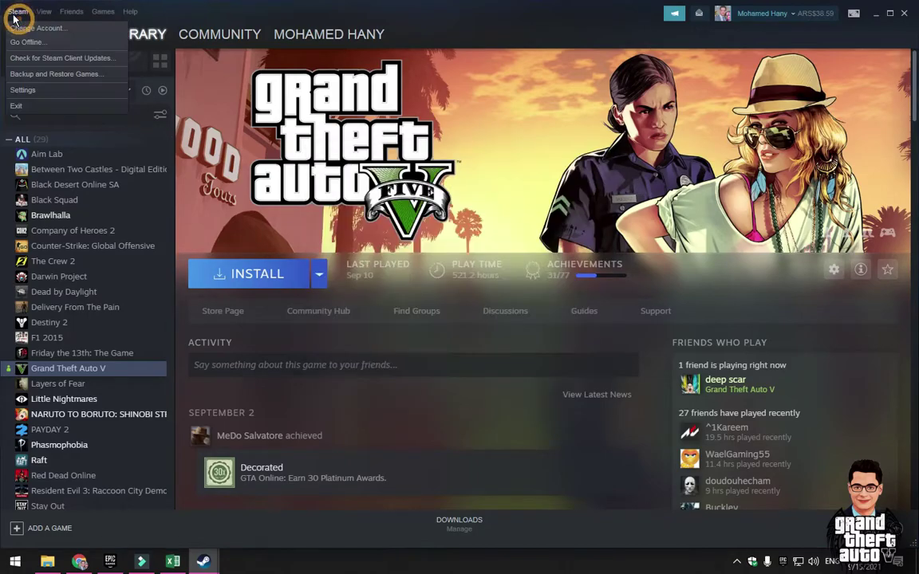
{"action": "left_click", "coordinate": [25, 89]}
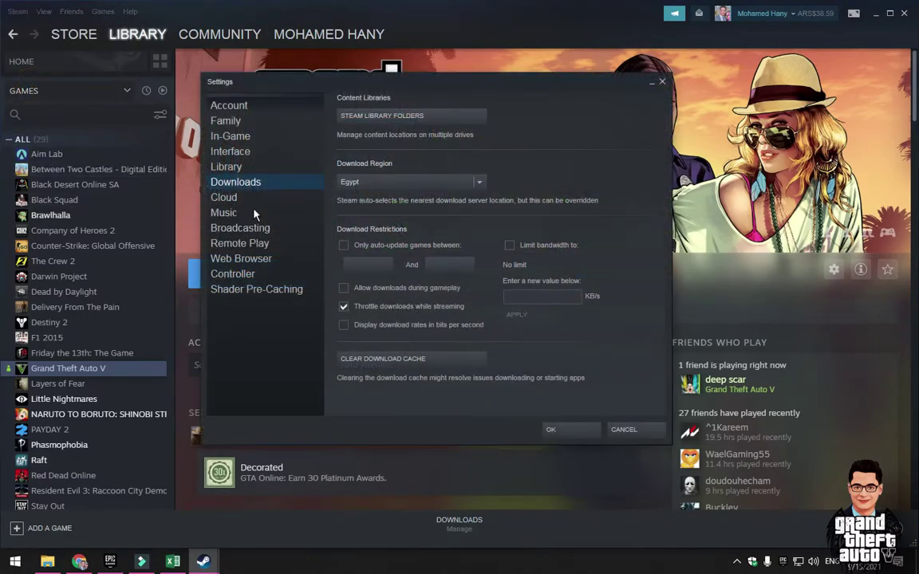
{"action": "left_click", "coordinate": [241, 168]}
{"action": "left_click", "coordinate": [242, 180]}
{"action": "left_click", "coordinate": [378, 118]}
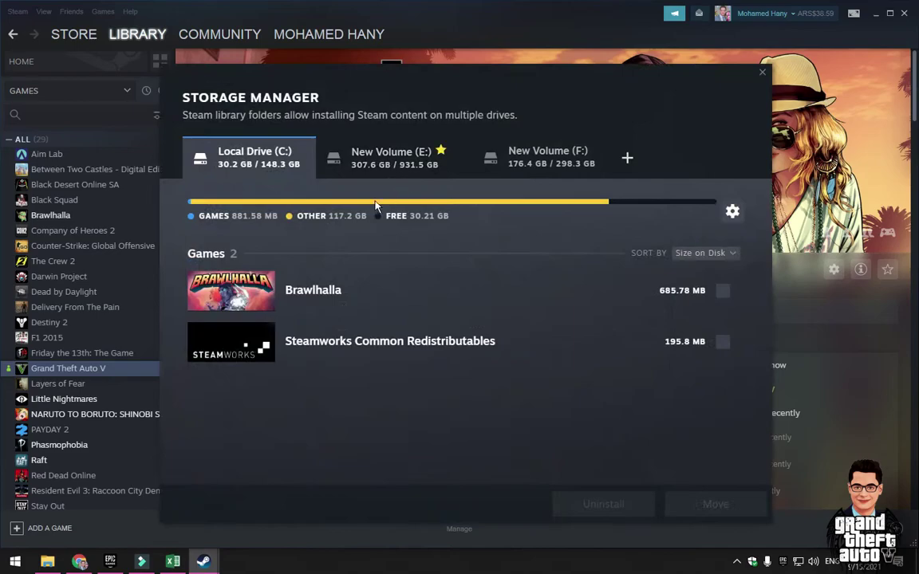
- Review the library storage on drives C:, E: and F:
{"action": "left_click", "coordinate": [367, 158]}
{"action": "left_click", "coordinate": [254, 163]}
{"action": "left_click", "coordinate": [374, 160]}
{"action": "left_click", "coordinate": [525, 164]}
{"action": "left_click", "coordinate": [625, 157]}
{"action": "scroll", "coordinate": [403, 241], "scroll_direction": "up", "scroll_amount": 2}
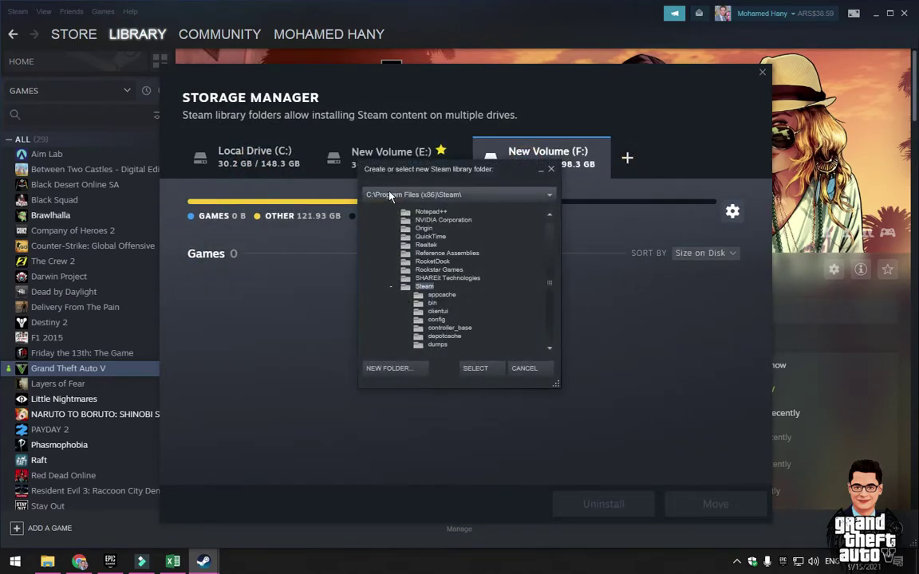
{"action": "left_click", "coordinate": [374, 195]}
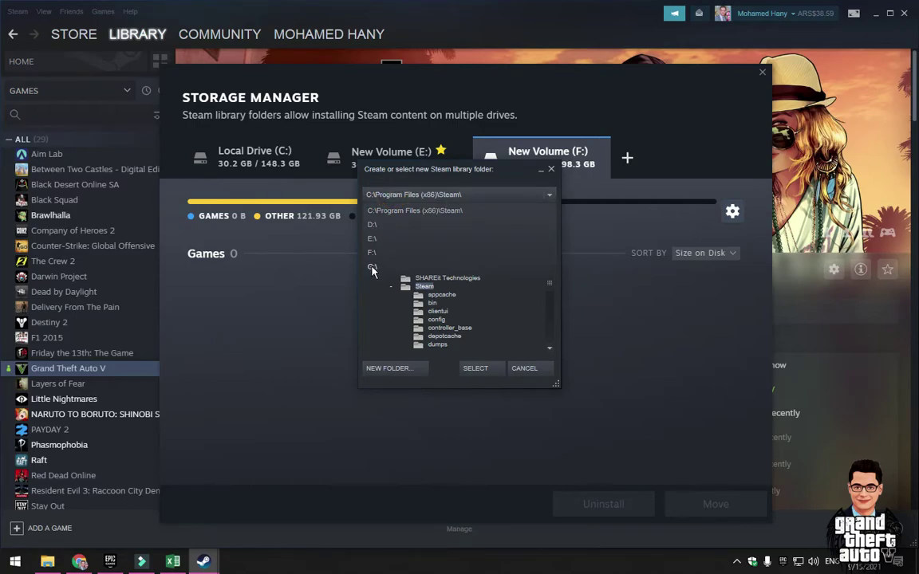
{"action": "left_click", "coordinate": [373, 238]}
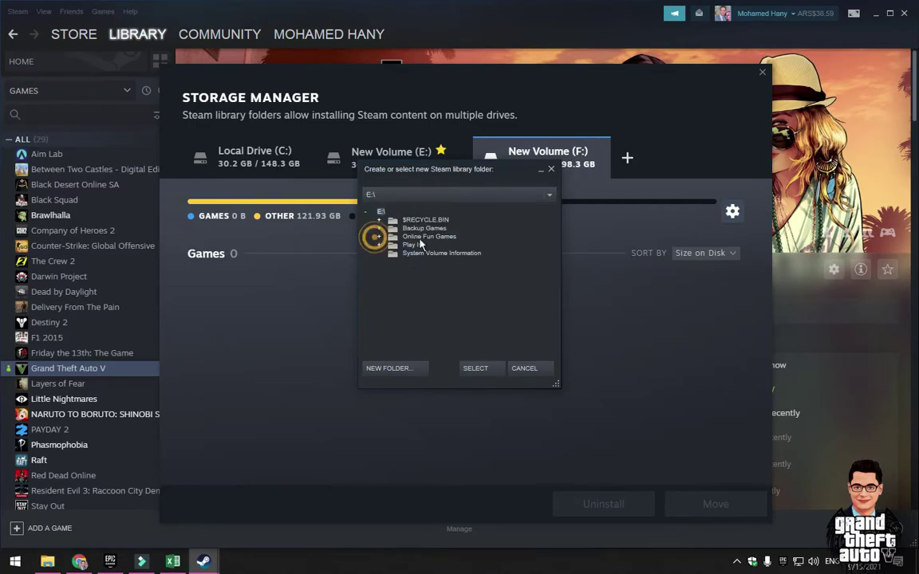
{"action": "left_click", "coordinate": [382, 368]}
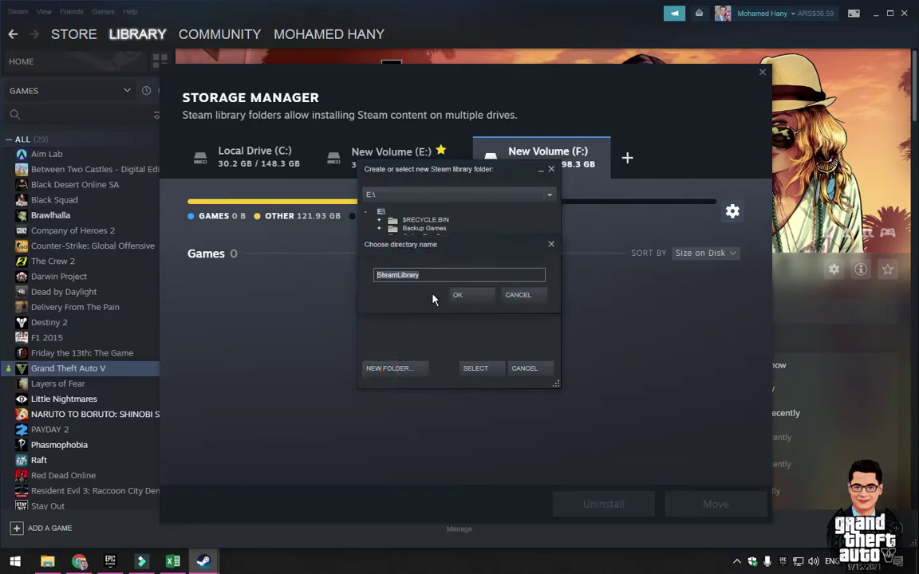
{"action": "left_click", "coordinate": [458, 295]}
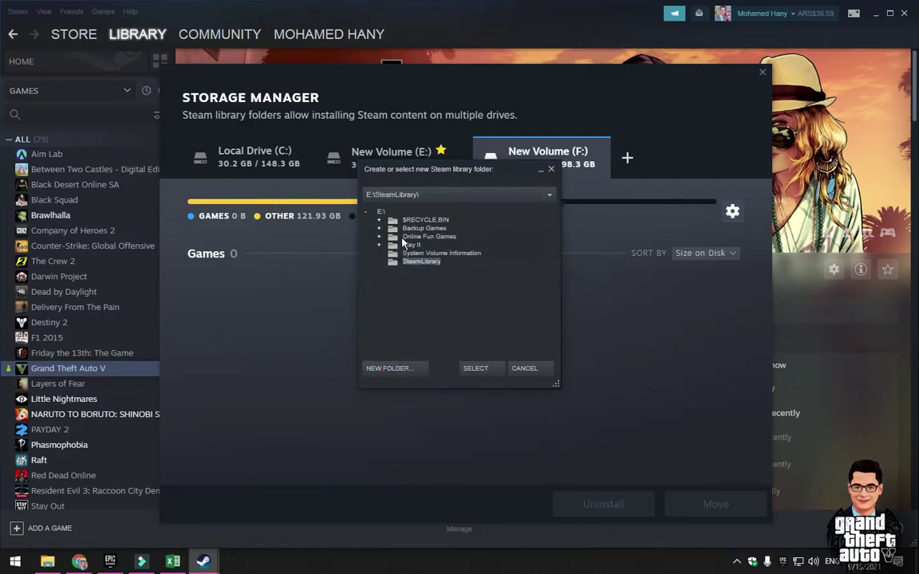
{"action": "left_click", "coordinate": [534, 370]}
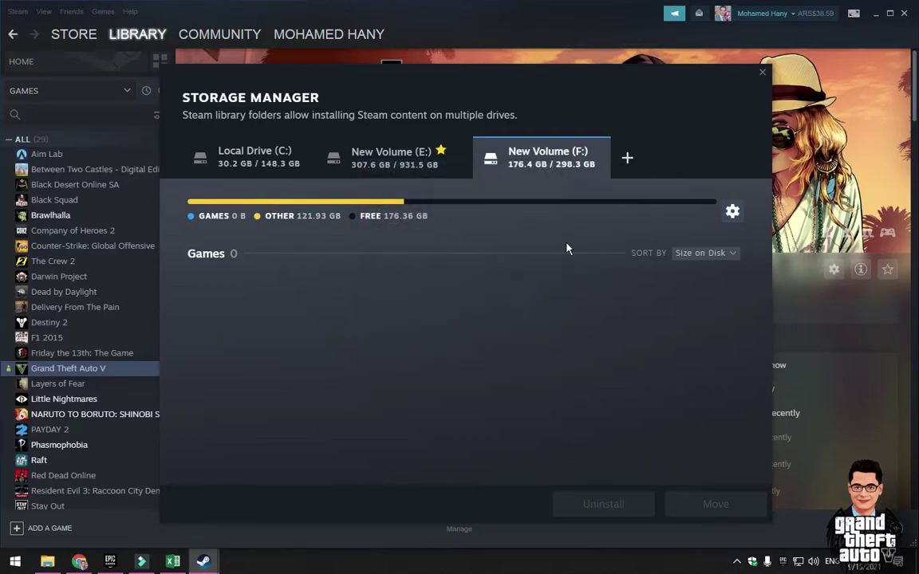
{"action": "left_click", "coordinate": [761, 74]}
{"action": "left_click", "coordinate": [624, 429]}
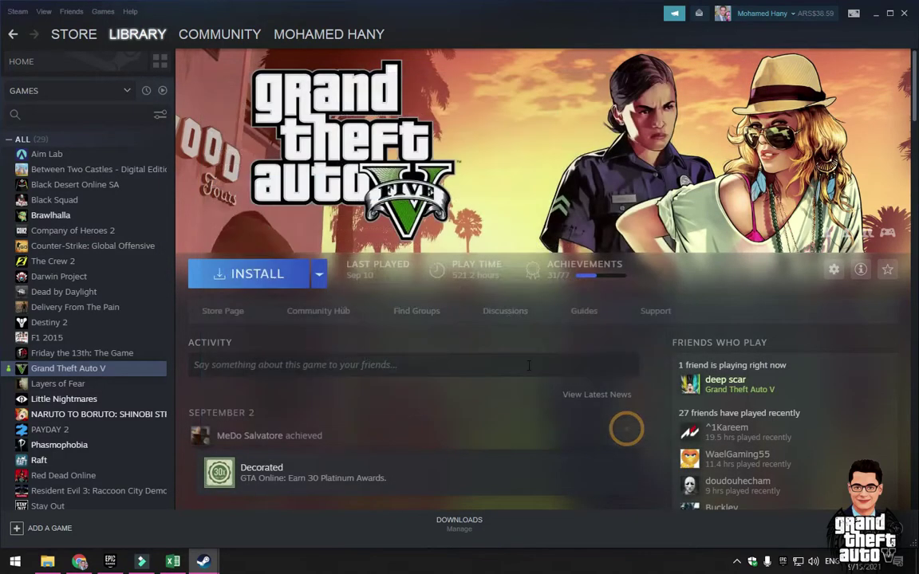
- Start installing Grand Theft Auto V under F:\Online Games\SteamLibrary and pause its download once it has begun
{"action": "mouse_move", "coordinate": [203, 563]}
{"action": "left_click", "coordinate": [253, 470]}
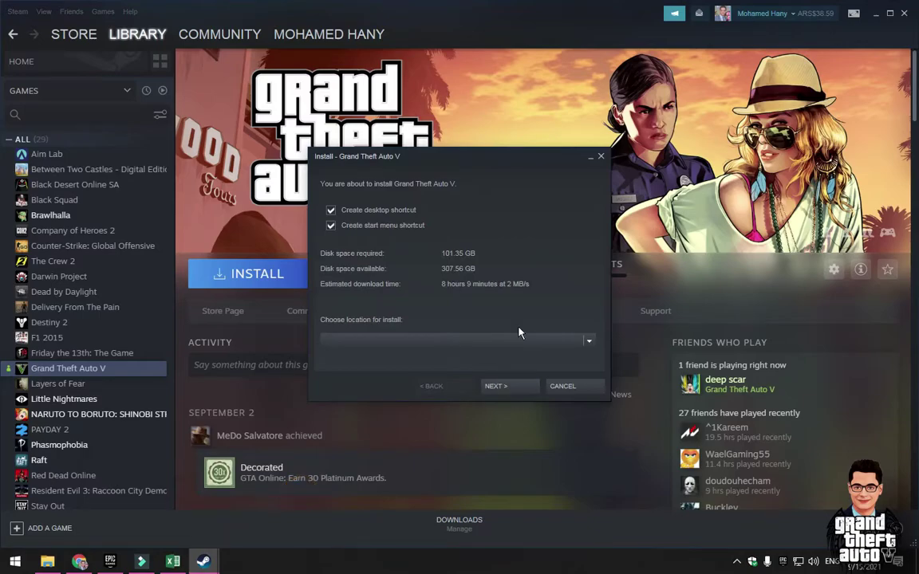
{"action": "left_click", "coordinate": [587, 342]}
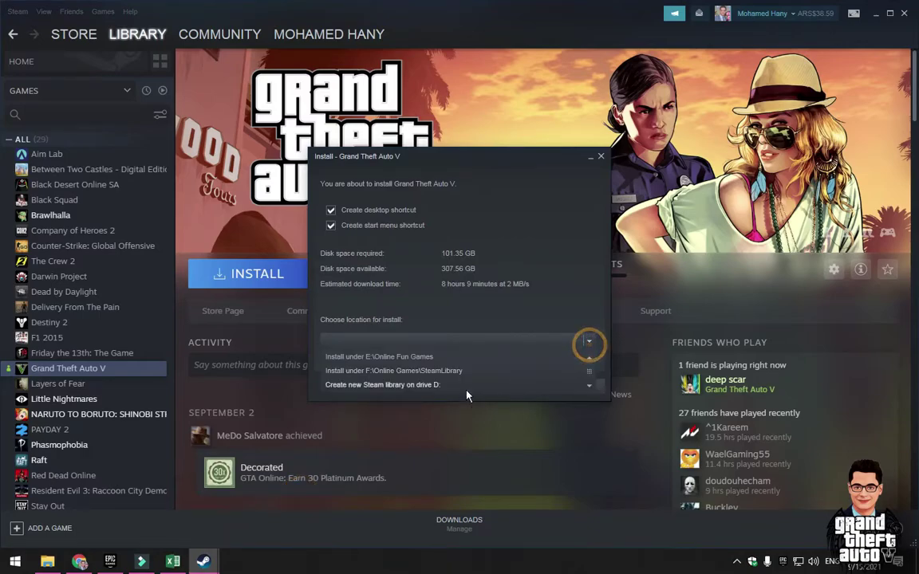
{"action": "left_click", "coordinate": [416, 372]}
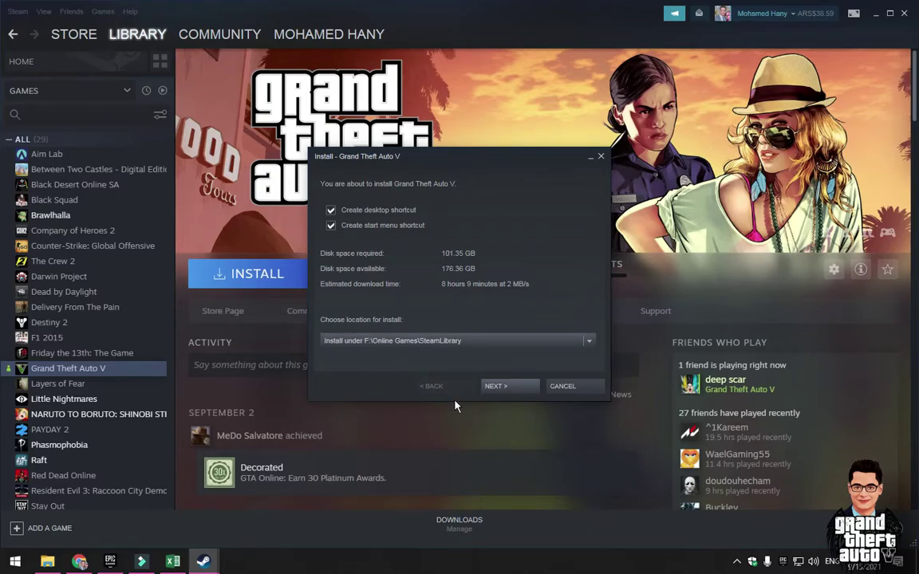
{"action": "left_click", "coordinate": [508, 394]}
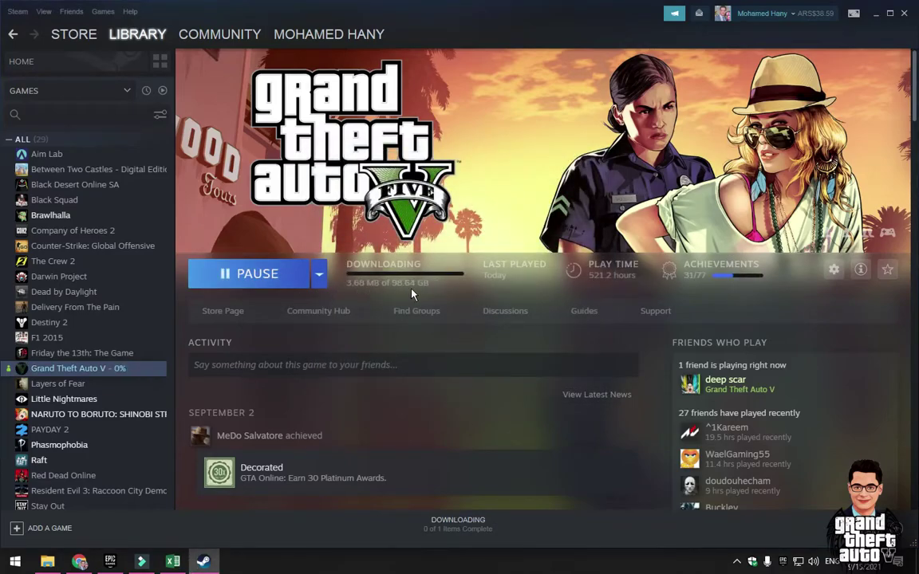
{"action": "left_click", "coordinate": [296, 273]}
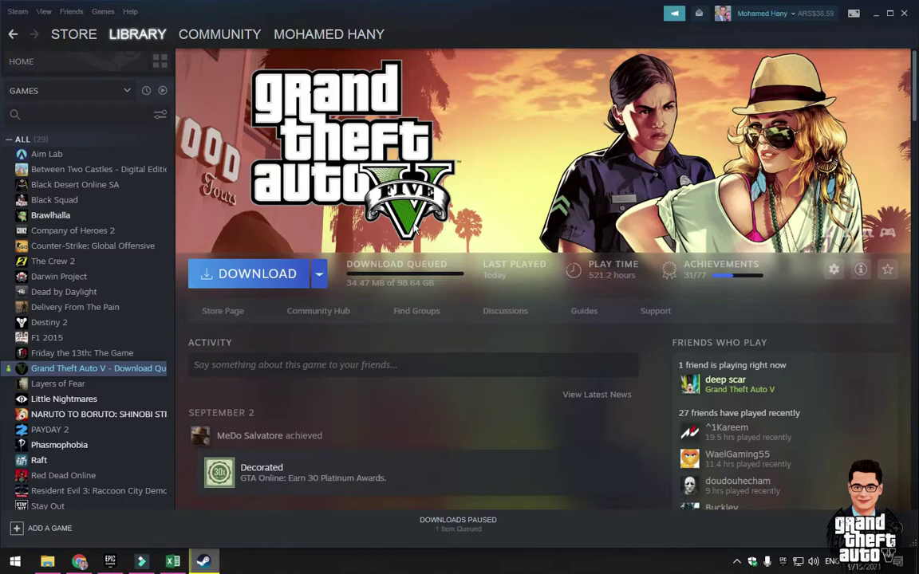
- Uninstall the partially downloaded Grand Theft Auto V from the Steam library
{"action": "right_click", "coordinate": [112, 373]}
{"action": "mouse_move", "coordinate": [147, 434]}
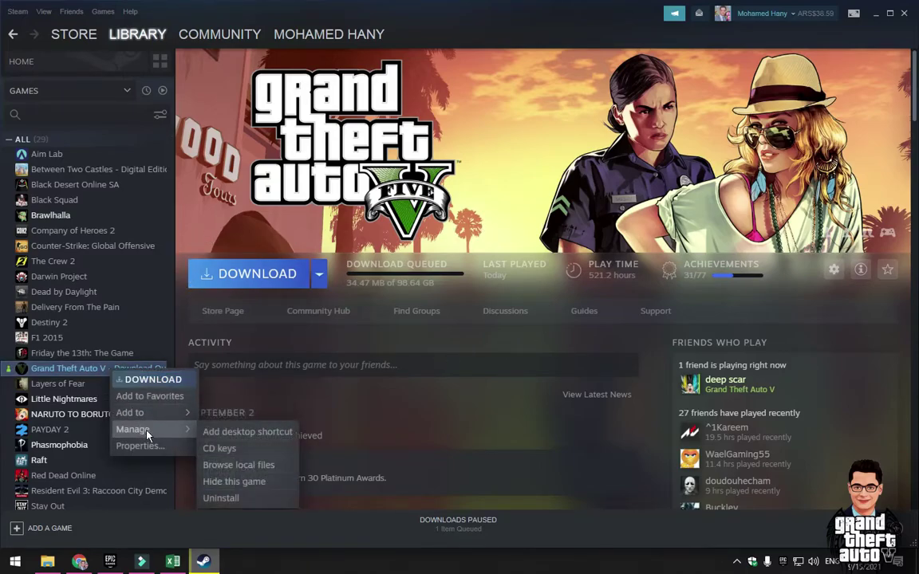
{"action": "left_click", "coordinate": [242, 501]}
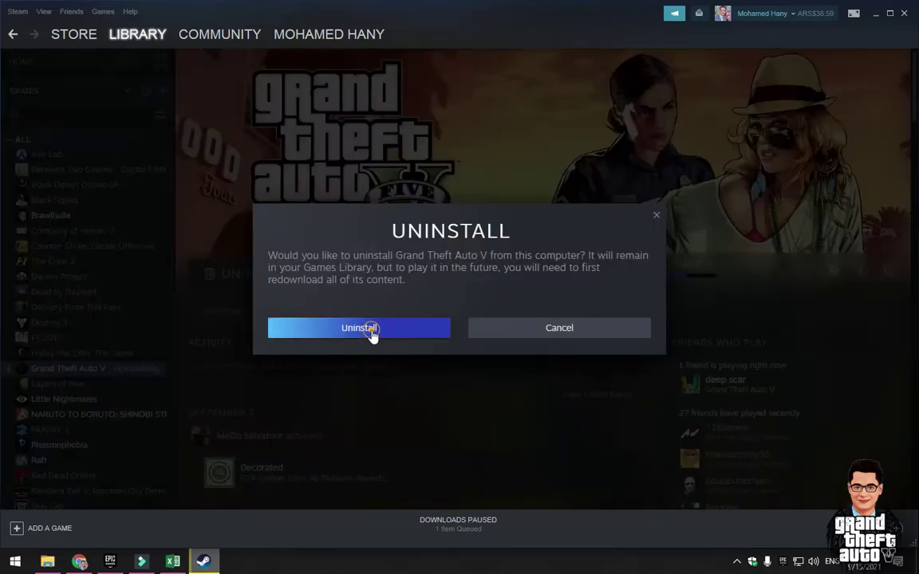
{"action": "left_click", "coordinate": [372, 335]}
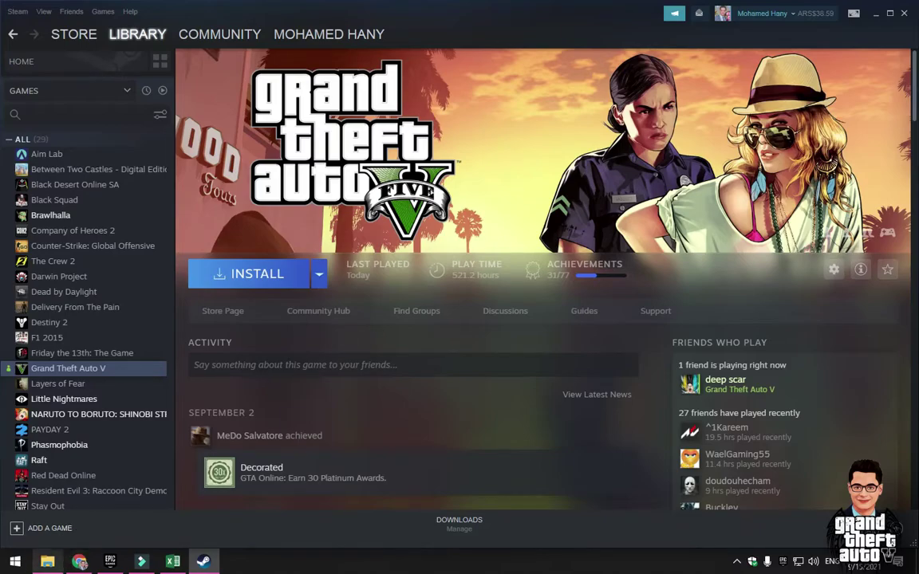
- Switch to File Explorer and check the Grand Theft Auto V folder in F:\Online Games\SteamLibrary\steamapps\common
{"action": "mouse_move", "coordinate": [47, 561]}
{"action": "left_click", "coordinate": [63, 454]}
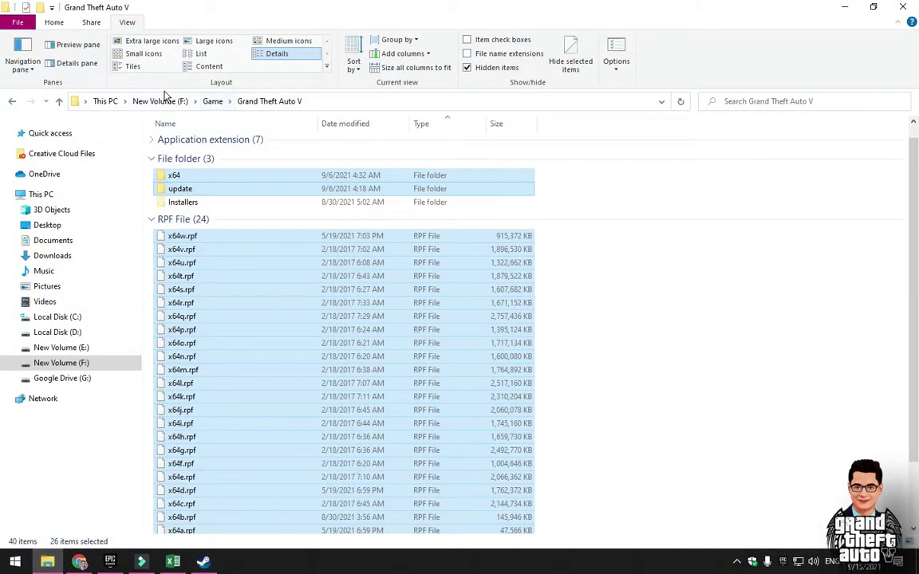
{"action": "left_click", "coordinate": [142, 105]}
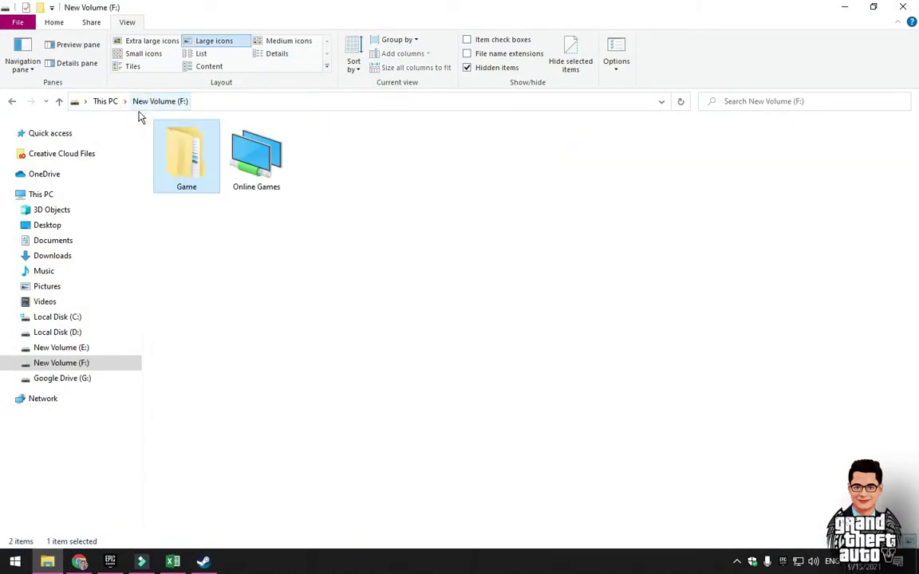
{"action": "double_click", "coordinate": [239, 164]}
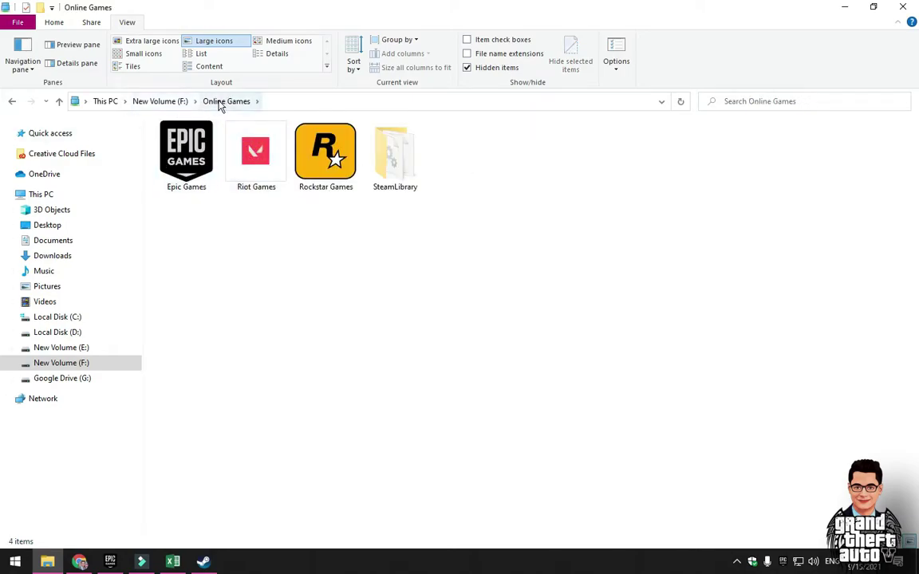
{"action": "double_click", "coordinate": [395, 160]}
{"action": "double_click", "coordinate": [216, 142]}
{"action": "double_click", "coordinate": [214, 144]}
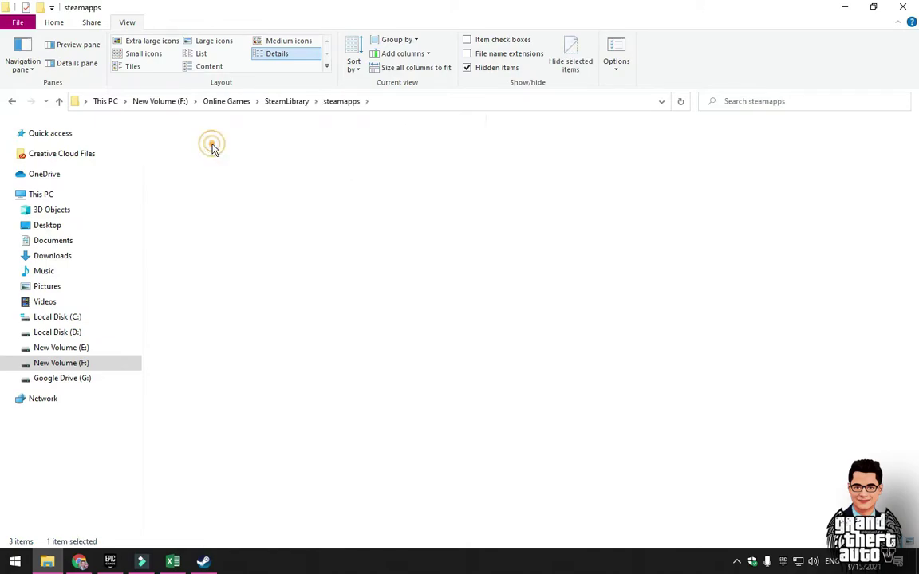
{"action": "double_click", "coordinate": [204, 143]}
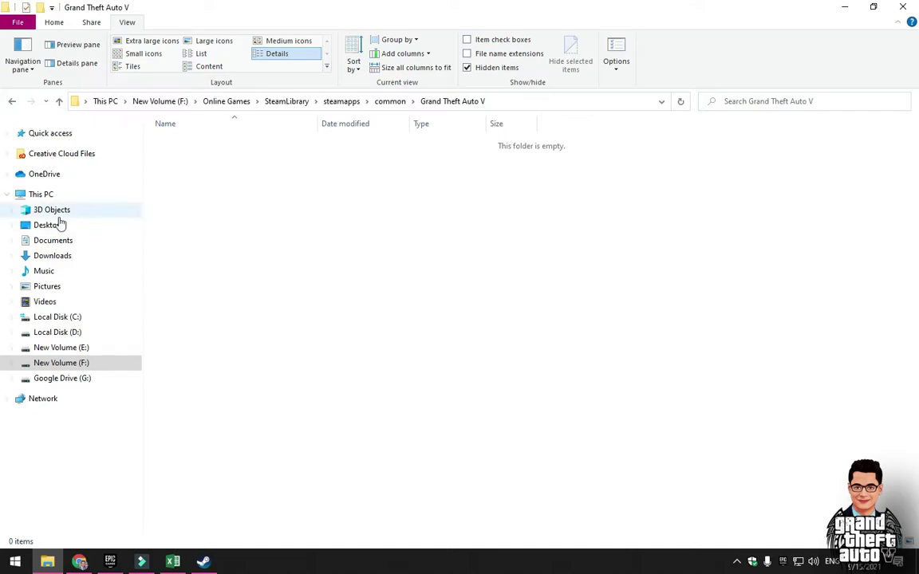
{"action": "left_click", "coordinate": [291, 232]}
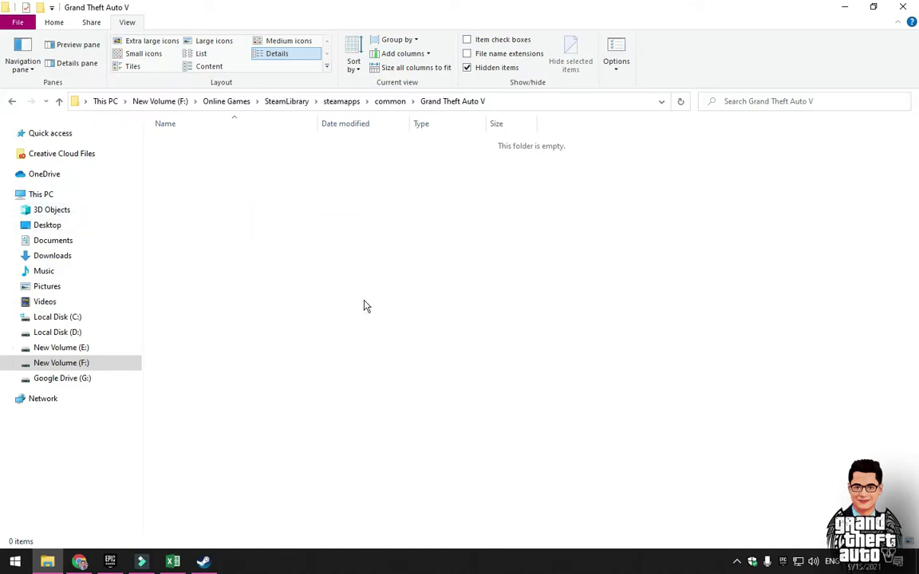
- Cut the x64 and update folders and all the RPF files from F:\Game\Grand Theft Auto V
{"action": "left_click", "coordinate": [163, 103]}
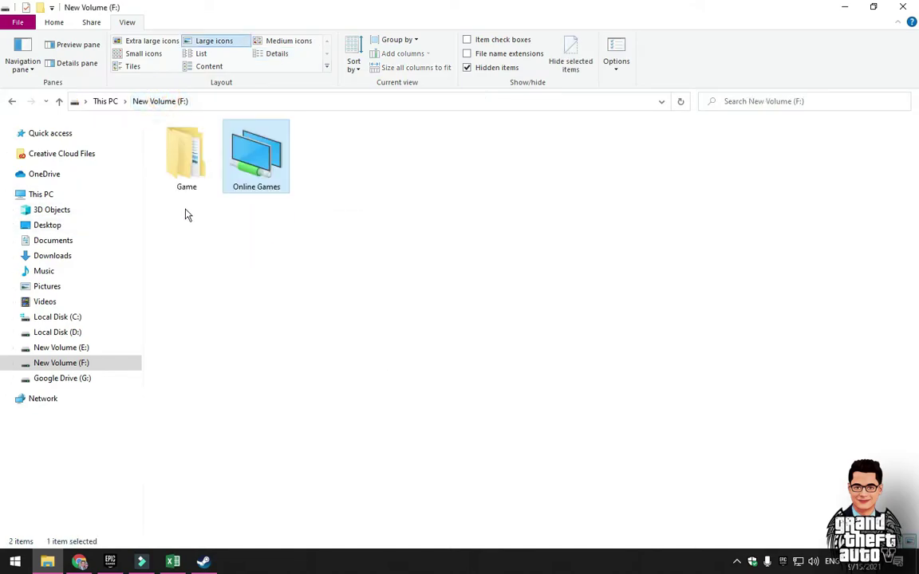
{"action": "double_click", "coordinate": [189, 153]}
{"action": "double_click", "coordinate": [189, 145]}
{"action": "left_click", "coordinate": [195, 366]}
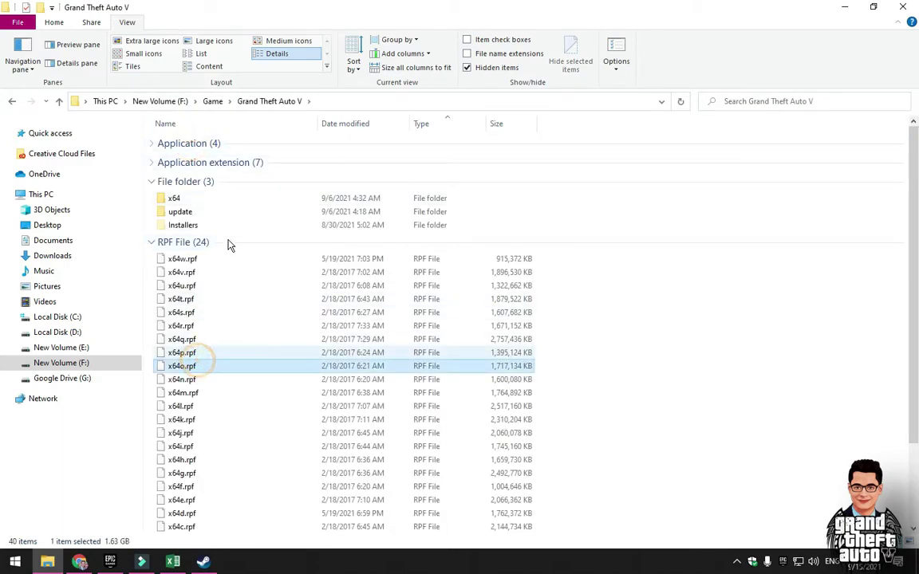
{"action": "left_click", "coordinate": [176, 199]}
{"action": "left_click", "coordinate": [182, 212], "text": "ctrl"}
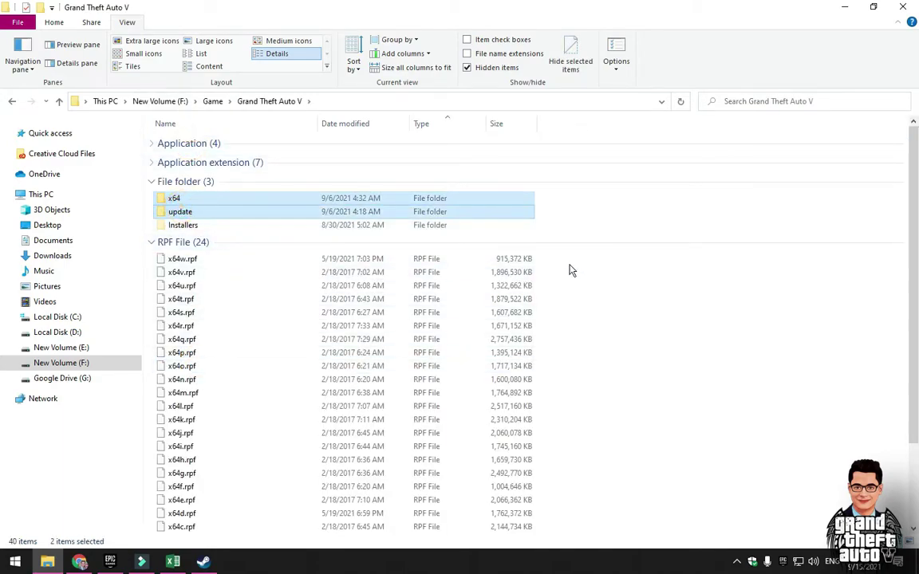
{"action": "left_click_drag", "start_coordinate": [562, 261], "coordinate": [180, 476]}
{"action": "right_click", "coordinate": [202, 418]}
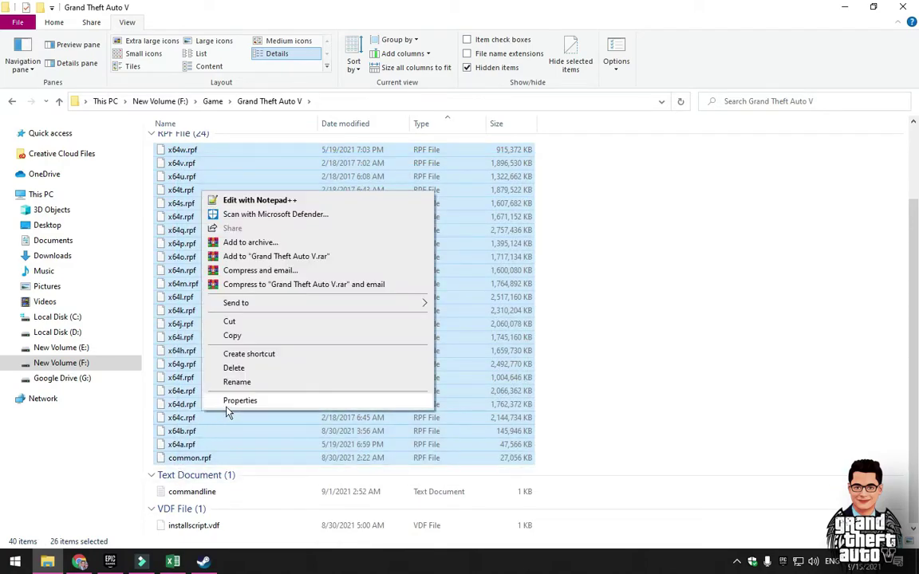
{"action": "left_click", "coordinate": [240, 322]}
- Paste the cut game files into F:\Online Games\SteamLibrary\steamapps\common\Grand Theft Auto V
{"action": "scroll", "coordinate": [177, 135], "scroll_direction": "up", "scroll_amount": 3}
{"action": "left_click", "coordinate": [104, 101]}
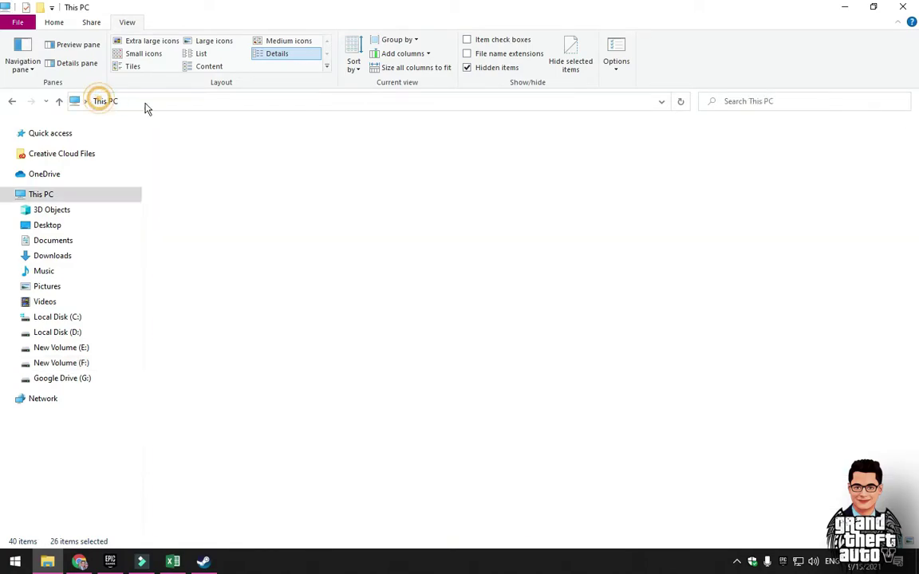
{"action": "double_click", "coordinate": [279, 283]}
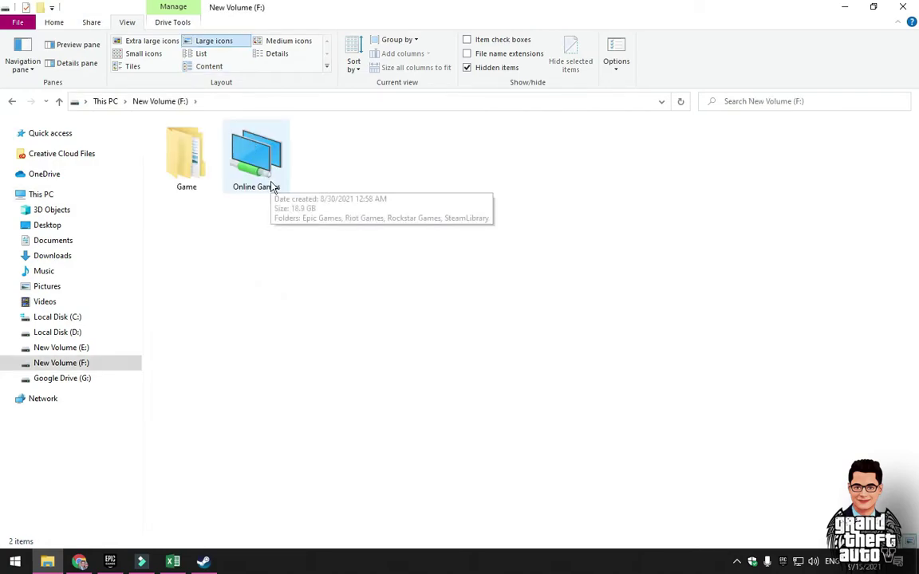
{"action": "double_click", "coordinate": [267, 182]}
{"action": "double_click", "coordinate": [390, 157]}
{"action": "double_click", "coordinate": [213, 144]}
{"action": "double_click", "coordinate": [214, 146]}
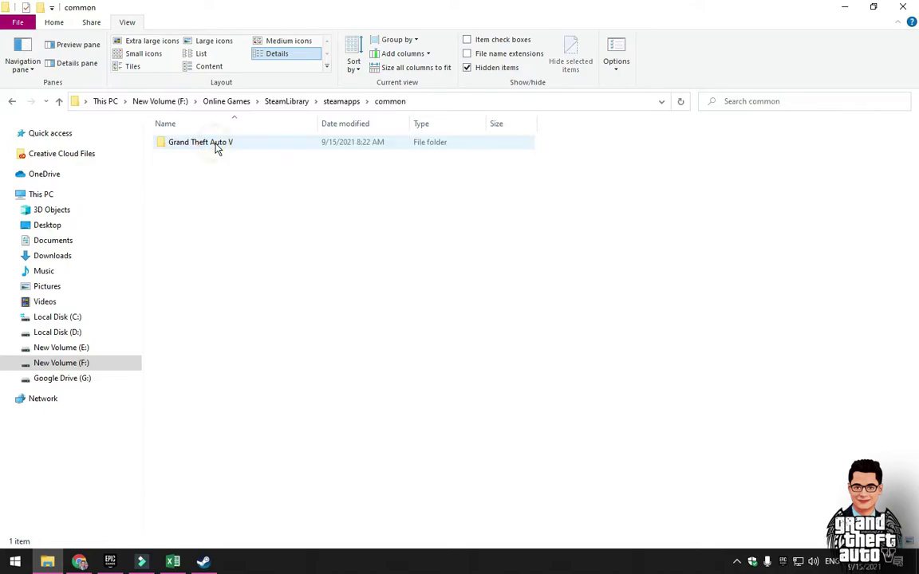
{"action": "double_click", "coordinate": [214, 143]}
{"action": "right_click", "coordinate": [245, 201]}
{"action": "left_click", "coordinate": [293, 281]}
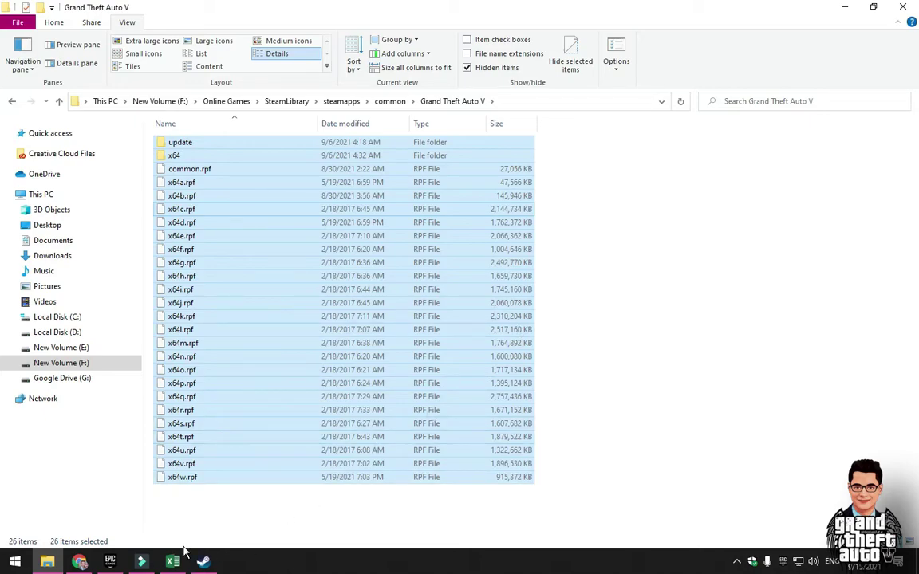
- Switch to Steam and install Grand Theft Auto V again under F:\Online Games\SteamLibrary
{"action": "left_click", "coordinate": [202, 561]}
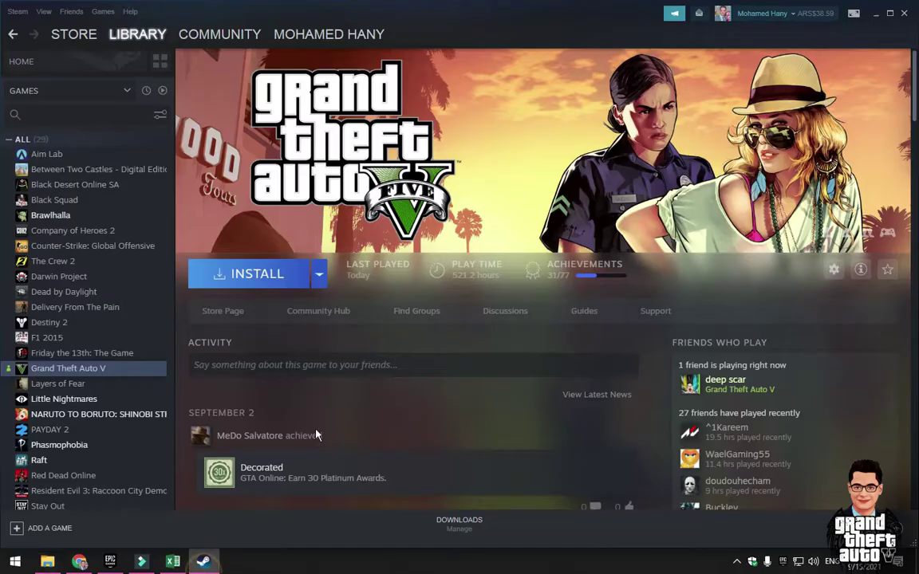
{"action": "left_click", "coordinate": [244, 274]}
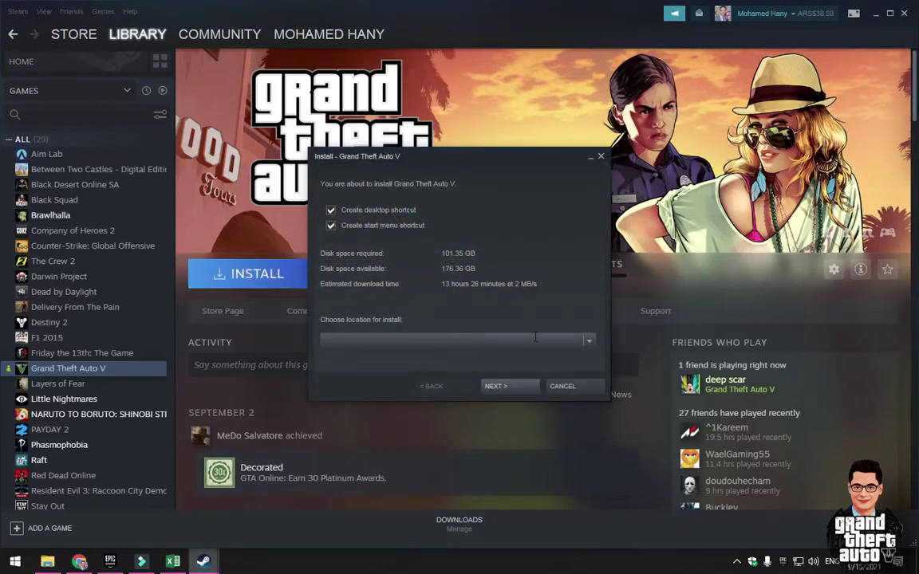
{"action": "left_click", "coordinate": [594, 342]}
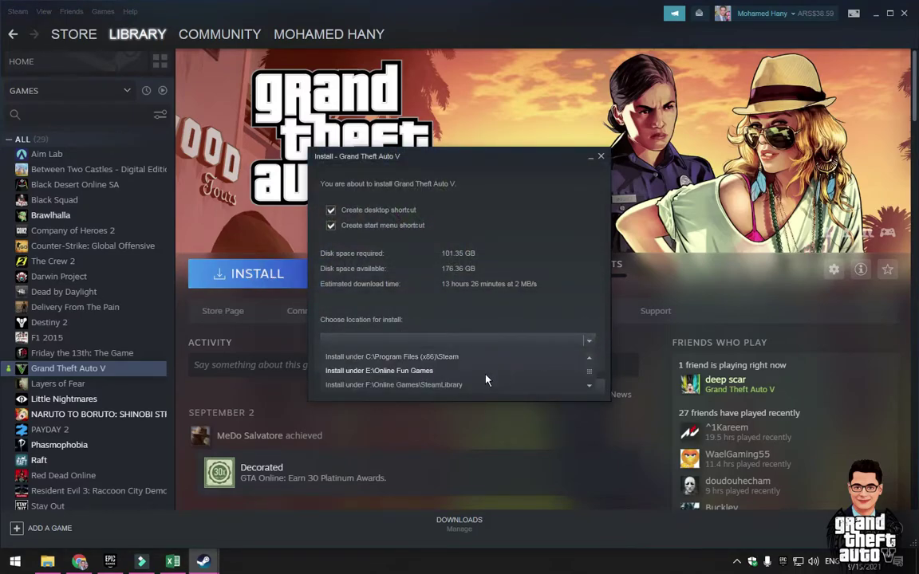
{"action": "left_click", "coordinate": [452, 384]}
{"action": "left_click", "coordinate": [514, 390]}
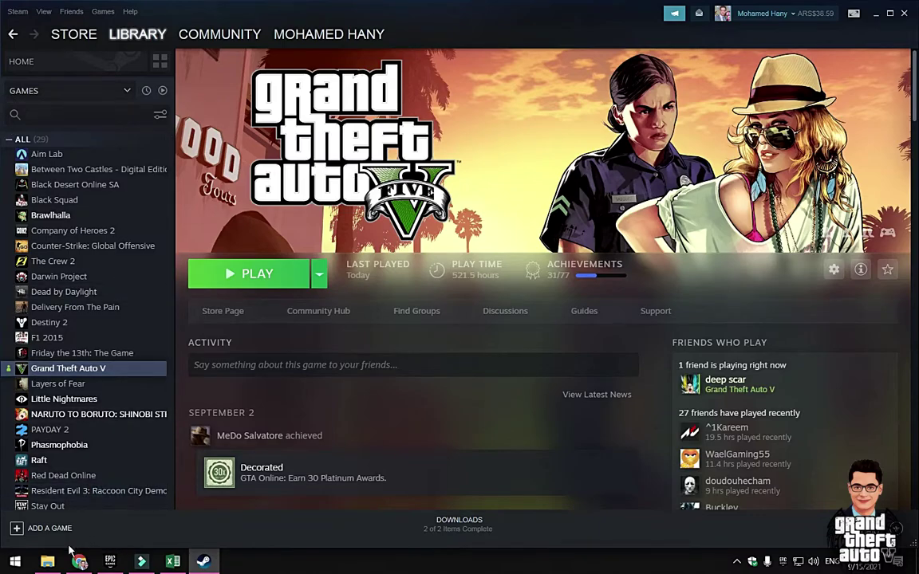
- Switch to File Explorer and reopen the Grand Theft Auto V folder from SteamLibrary\steamapps\common
{"action": "mouse_move", "coordinate": [56, 566]}
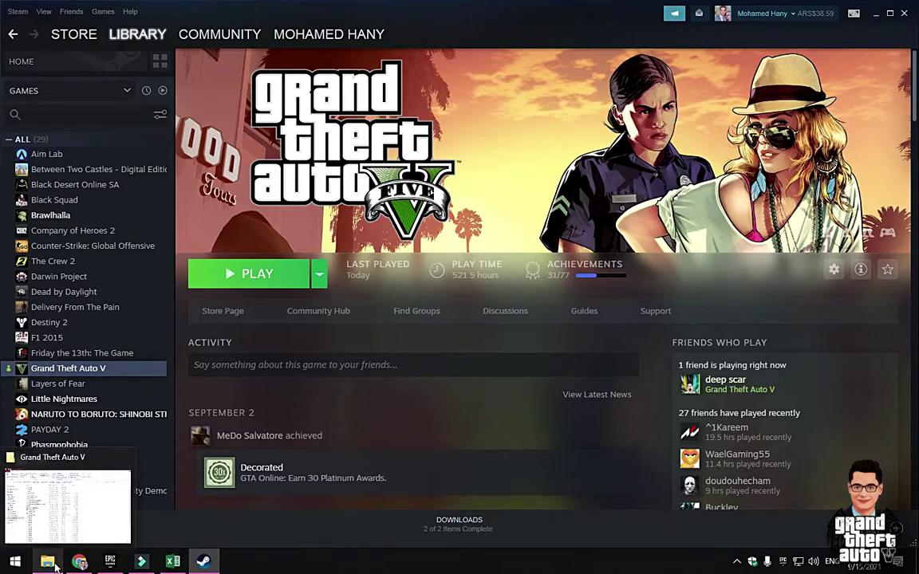
{"action": "left_click", "coordinate": [68, 510]}
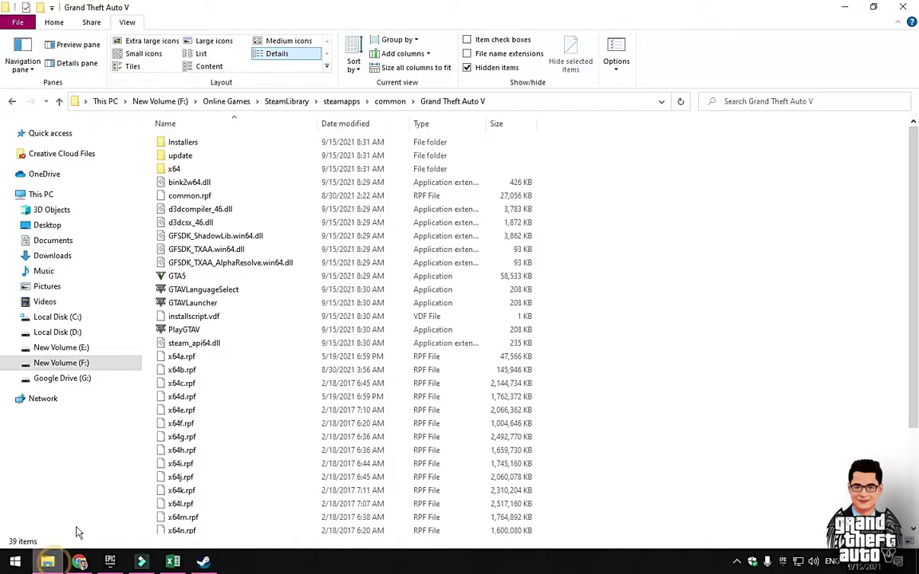
{"action": "left_click", "coordinate": [390, 101]}
{"action": "left_click", "coordinate": [441, 101]}
{"action": "left_click", "coordinate": [236, 145]}
{"action": "double_click", "coordinate": [236, 145]}
- Group the contents of the Grand Theft Auto V folder by type
{"action": "right_click", "coordinate": [630, 230]}
{"action": "mouse_move", "coordinate": [683, 266]}
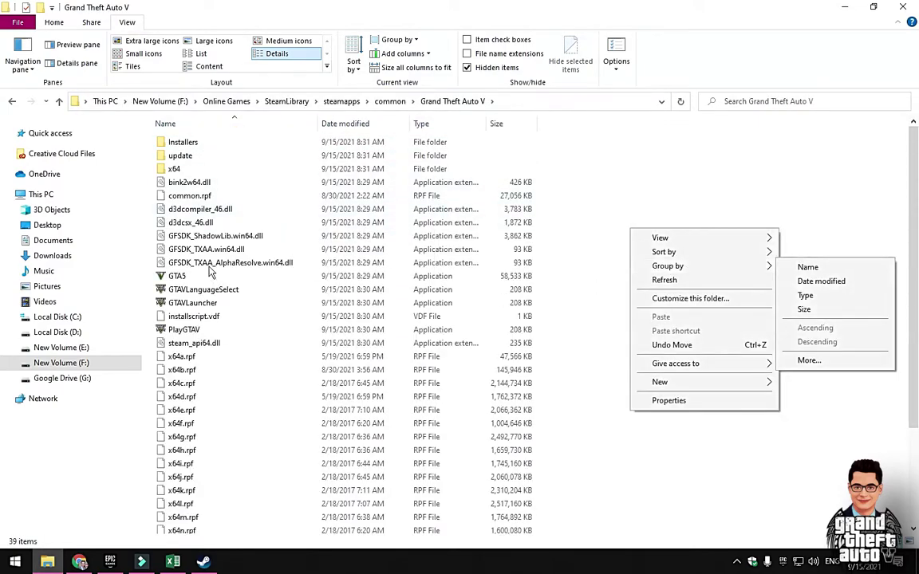
{"action": "left_click", "coordinate": [175, 276]}
{"action": "right_click", "coordinate": [646, 257]}
{"action": "left_click", "coordinate": [712, 293]}
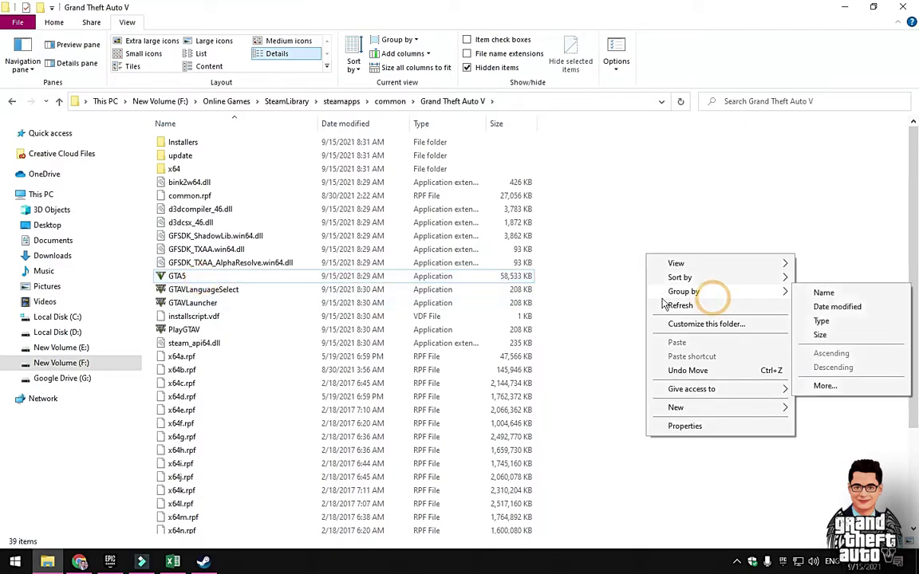
{"action": "left_click", "coordinate": [821, 320]}
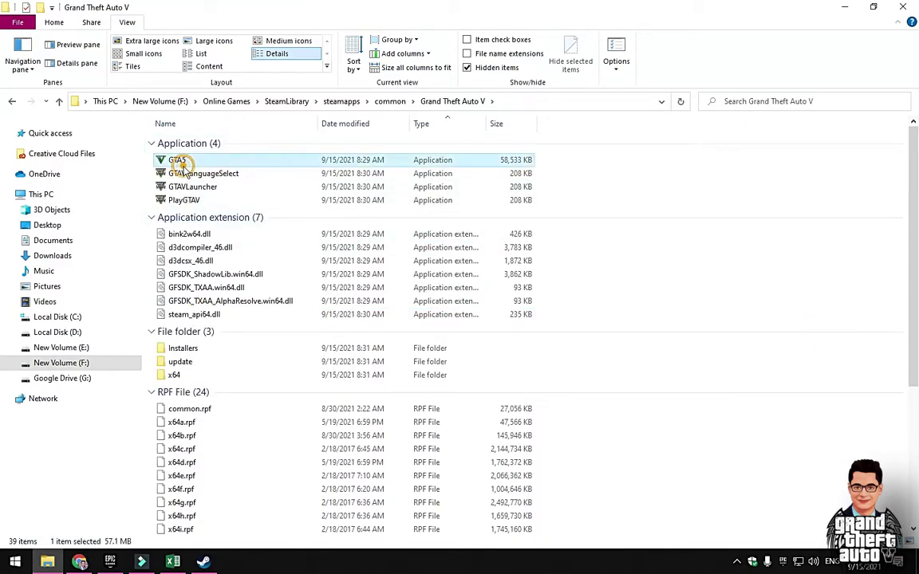
- Examine the GTA5 application and the grouped extensions, folders and RPF files in the Grand Theft Auto V folder
{"action": "left_click", "coordinate": [178, 161]}
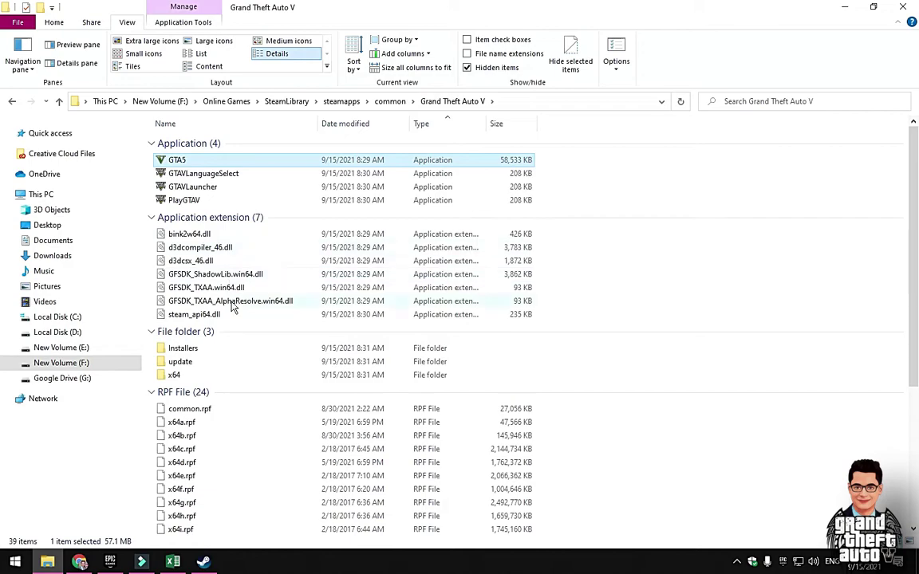
{"action": "scroll", "coordinate": [231, 356], "scroll_direction": "down", "scroll_amount": 5}
{"action": "scroll", "coordinate": [231, 387], "scroll_direction": "down", "scroll_amount": 1}
{"action": "scroll", "coordinate": [443, 416], "scroll_direction": "up", "scroll_amount": 5}
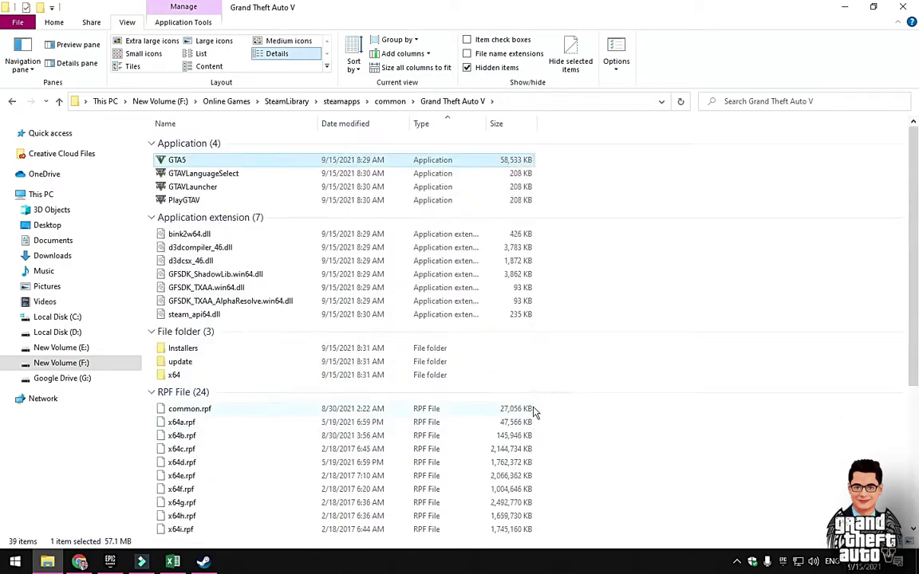
{"action": "left_click", "coordinate": [681, 273]}
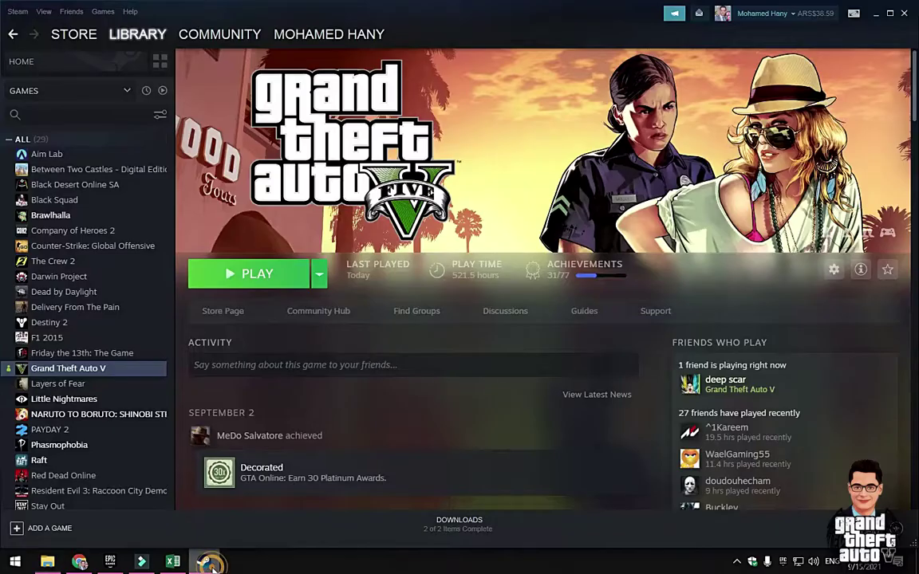